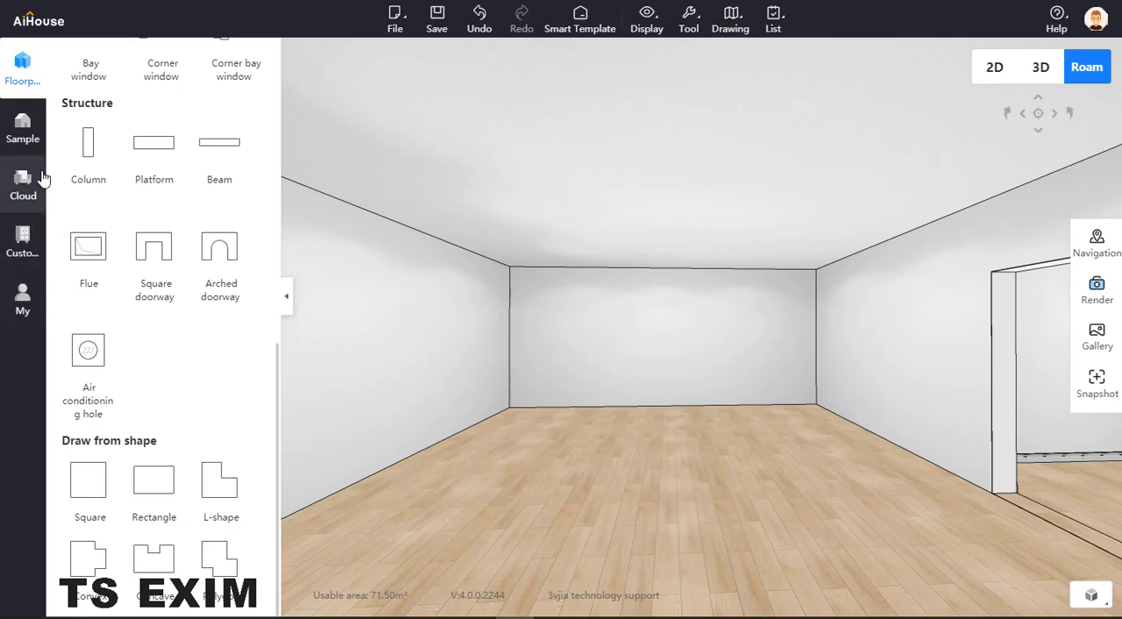
- Open the platform design for the larger room's floor within ceiling customization
click(25, 241)
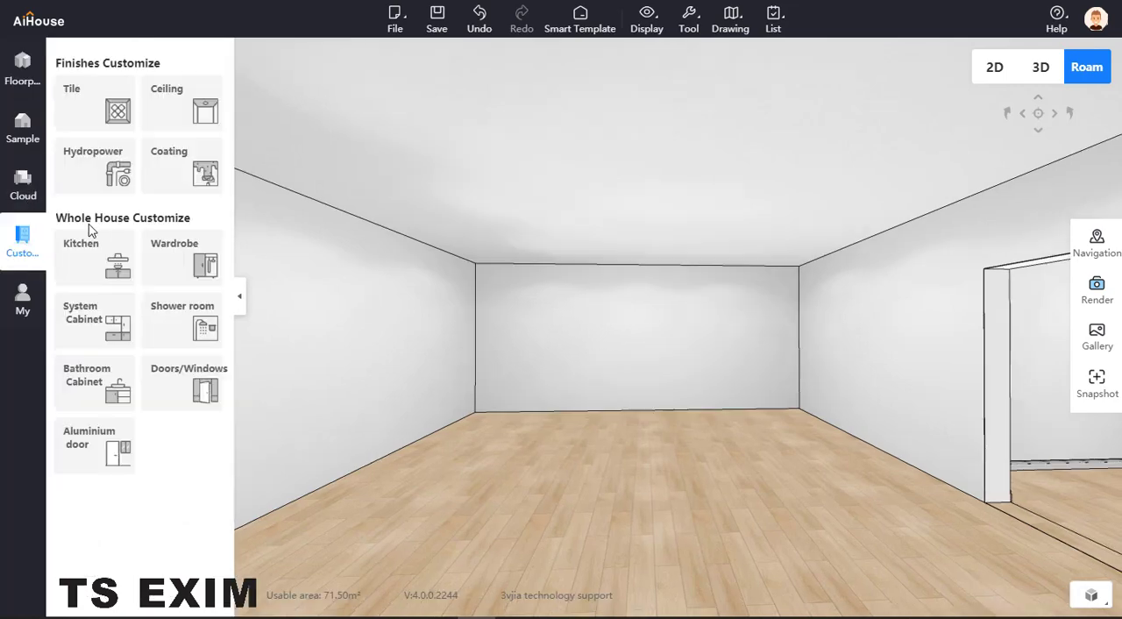
click(213, 112)
click(995, 67)
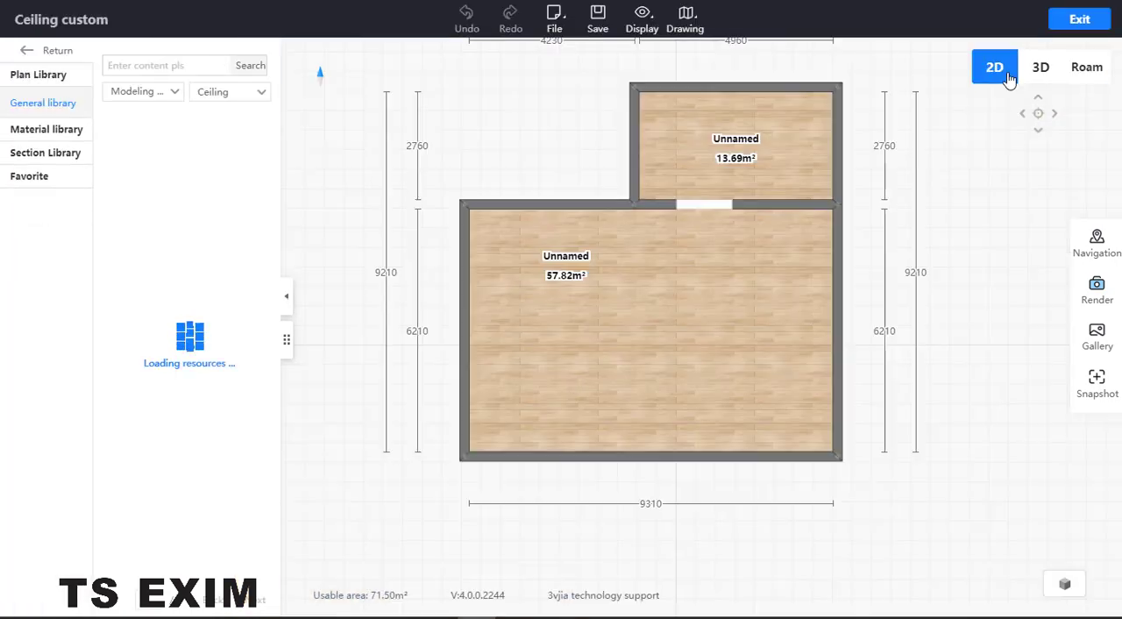
click(673, 360)
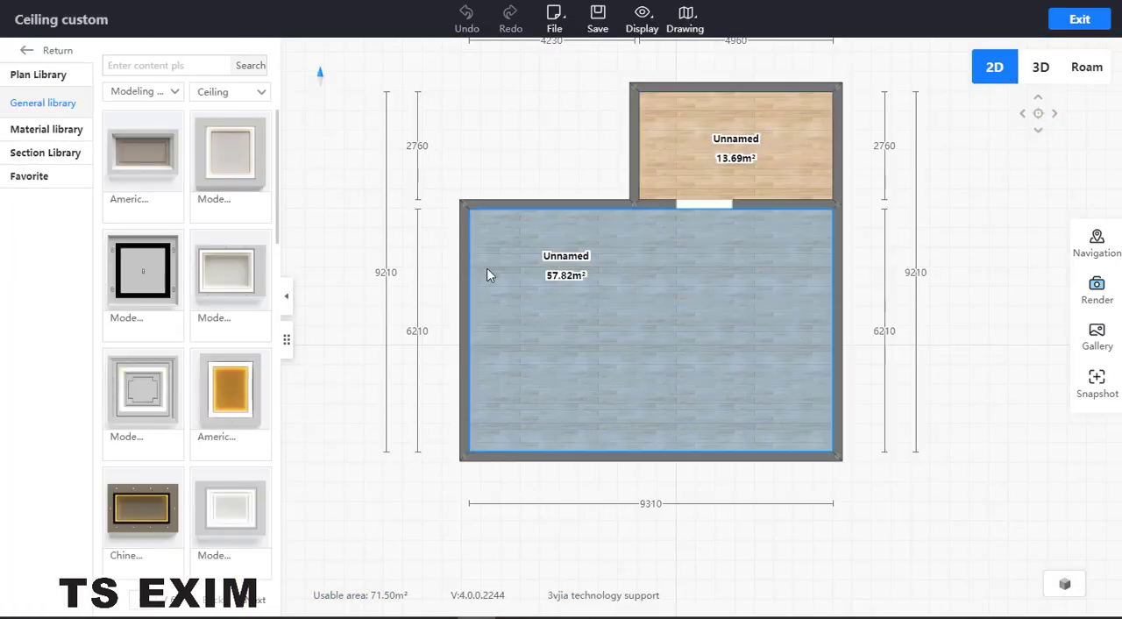
click(638, 281)
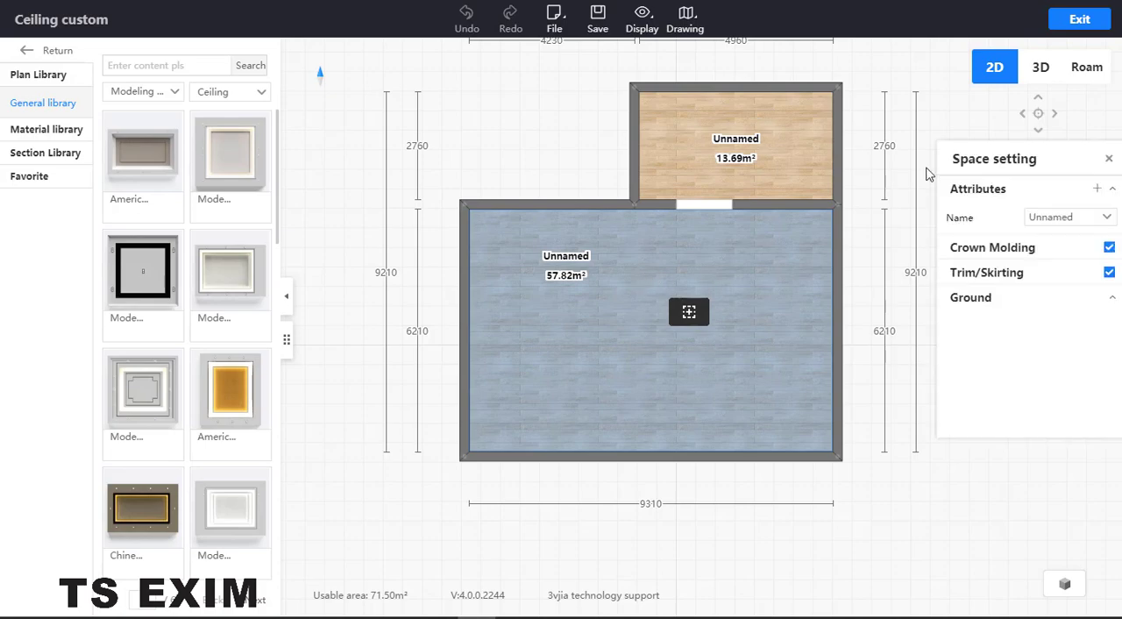
click(1082, 75)
click(674, 479)
right_click(675, 479)
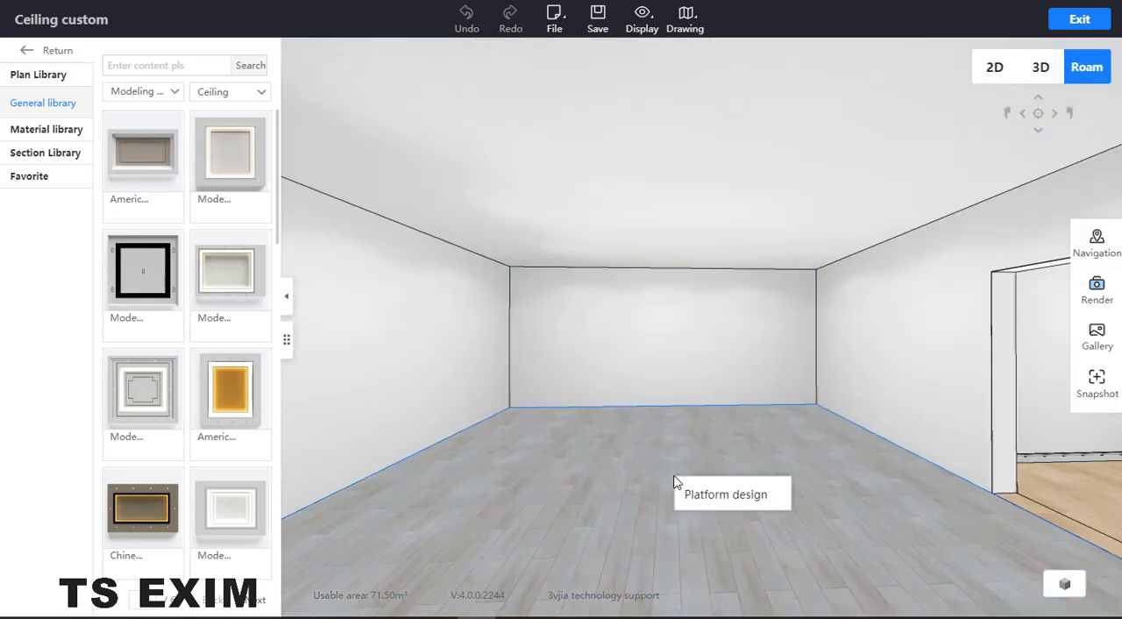
click(708, 496)
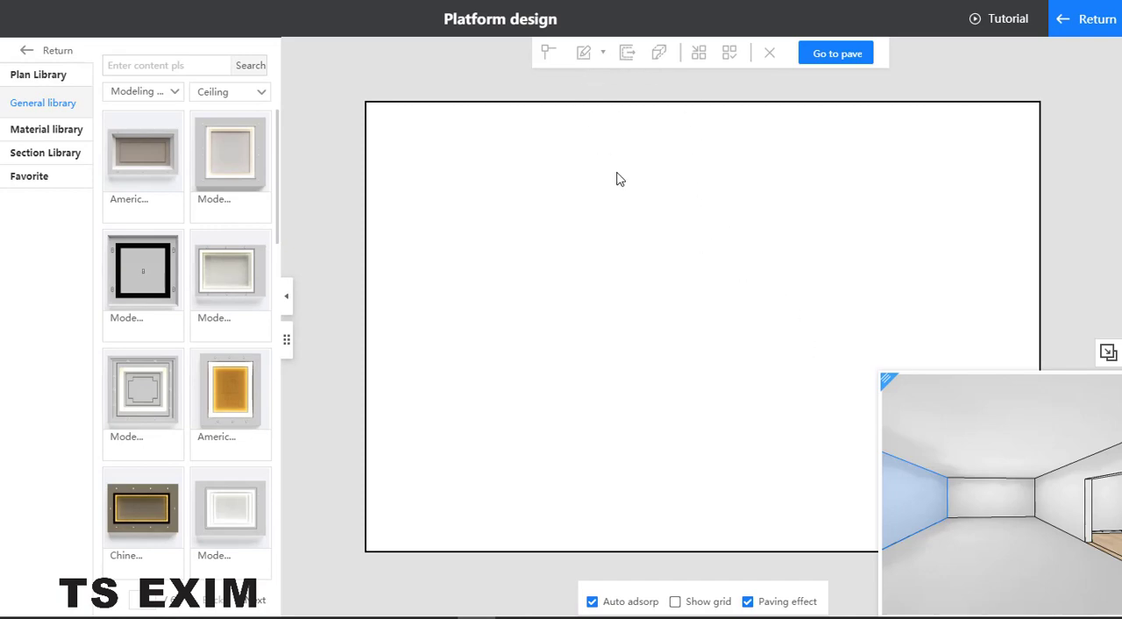
- Draw a rectangular structural layer about 4747 by 6210 from the platform's upper-left corner, spanning its full depth
click(617, 202)
click(594, 55)
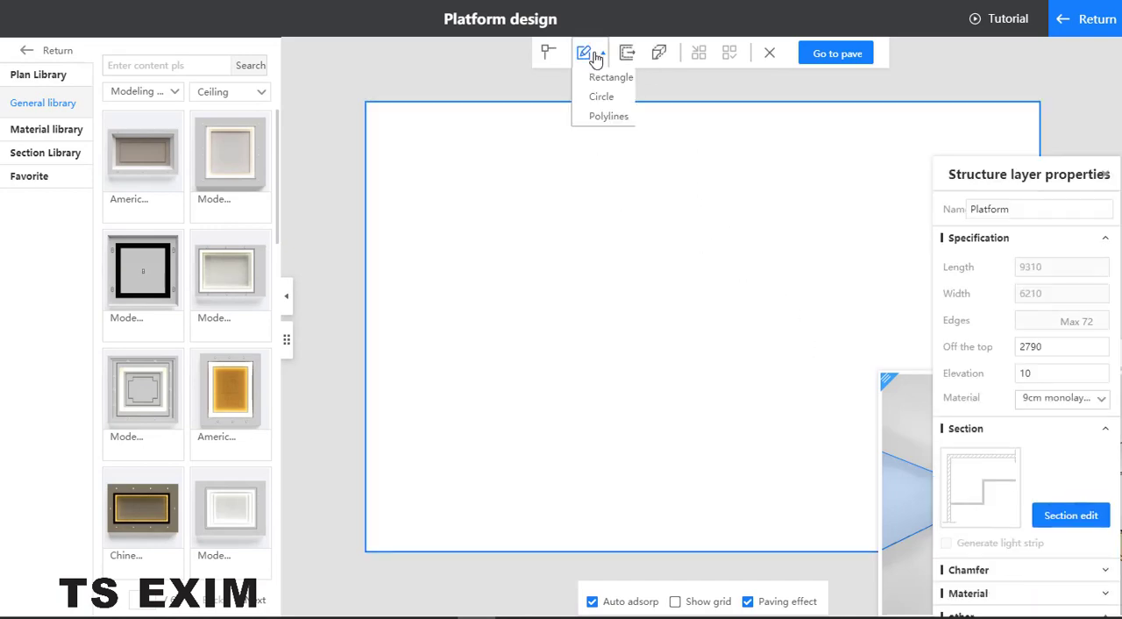
click(609, 78)
click(366, 103)
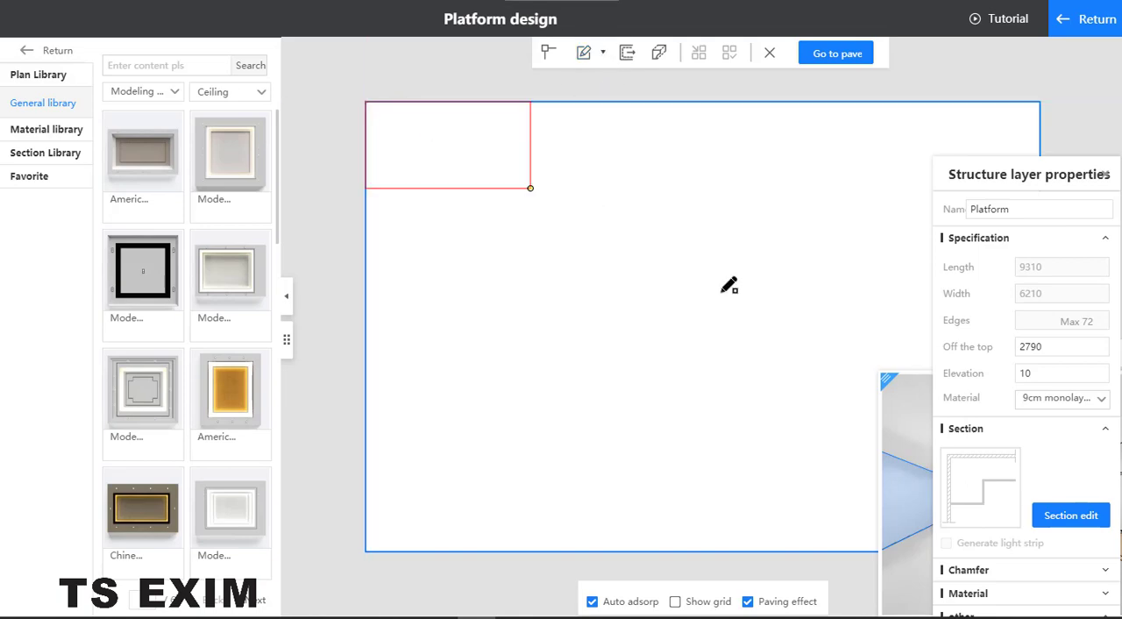
click(710, 550)
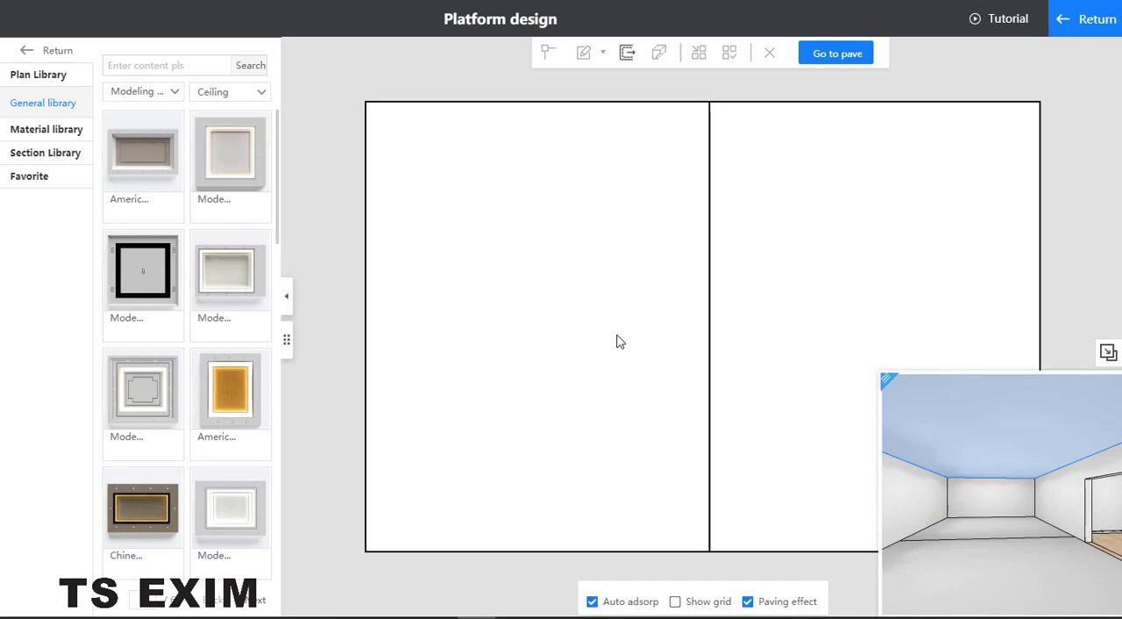
- Set the new rectangular layer's elevation to 100 and move its properties clear of the 3D preview
click(617, 336)
drag(1053, 379, 965, 372)
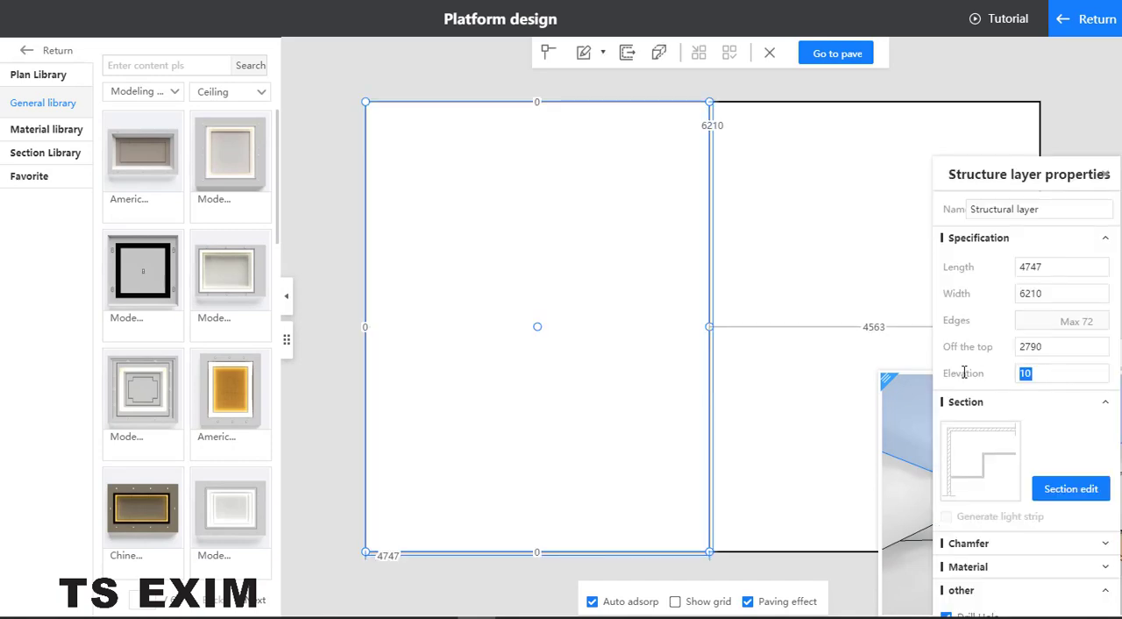
text(0)
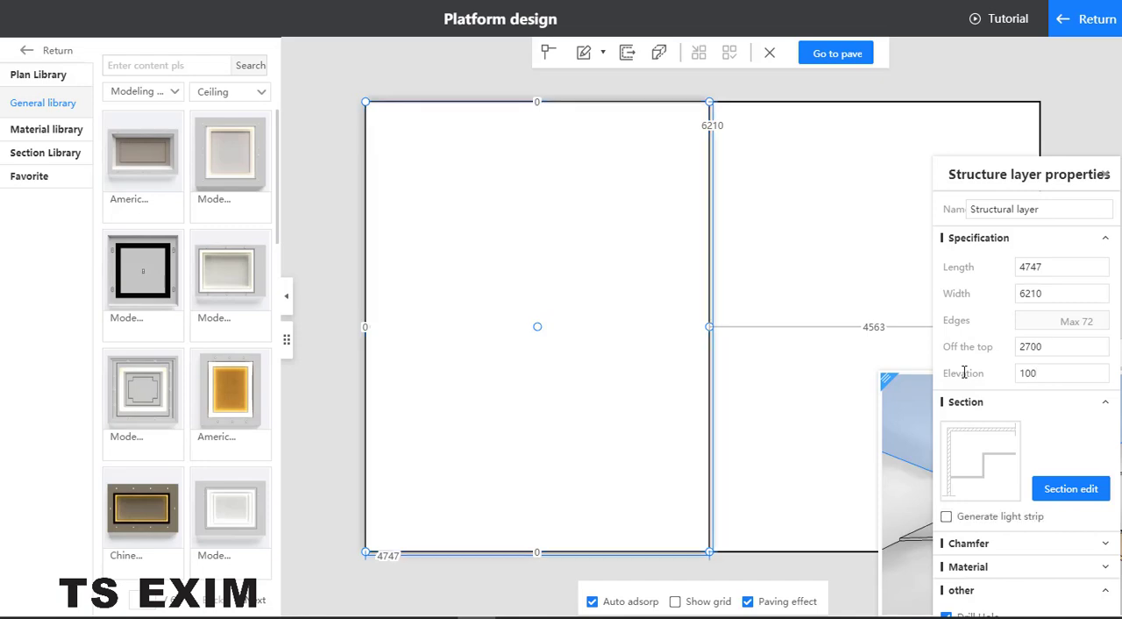
drag(957, 179, 632, 162)
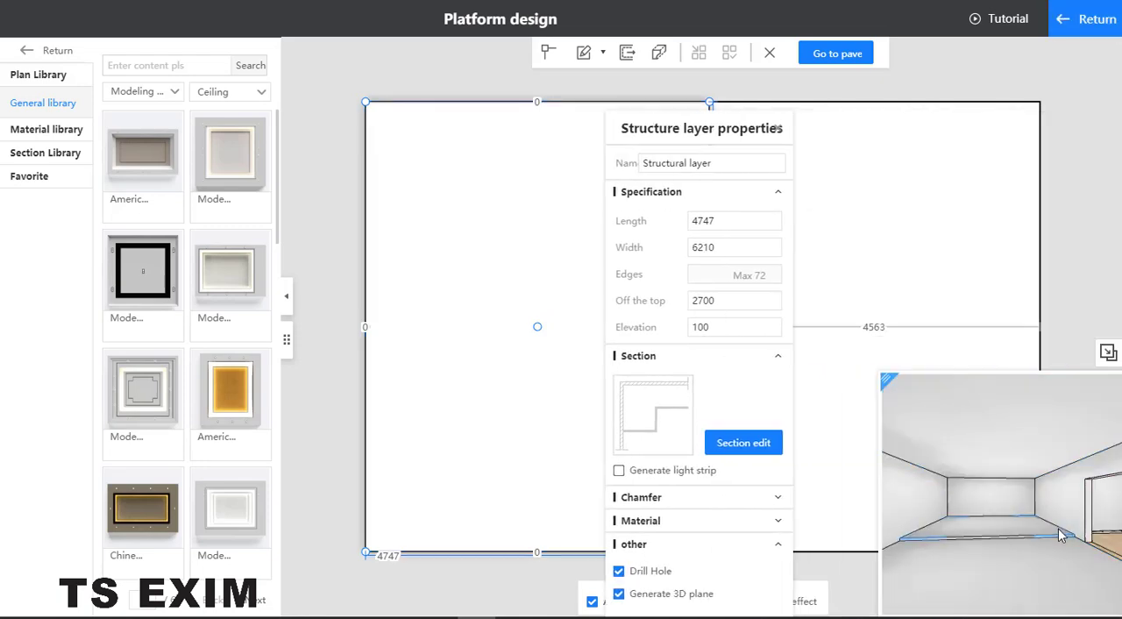
- Set the base platform's elevation to -1 and leave the platform design and ceiling customization
click(863, 244)
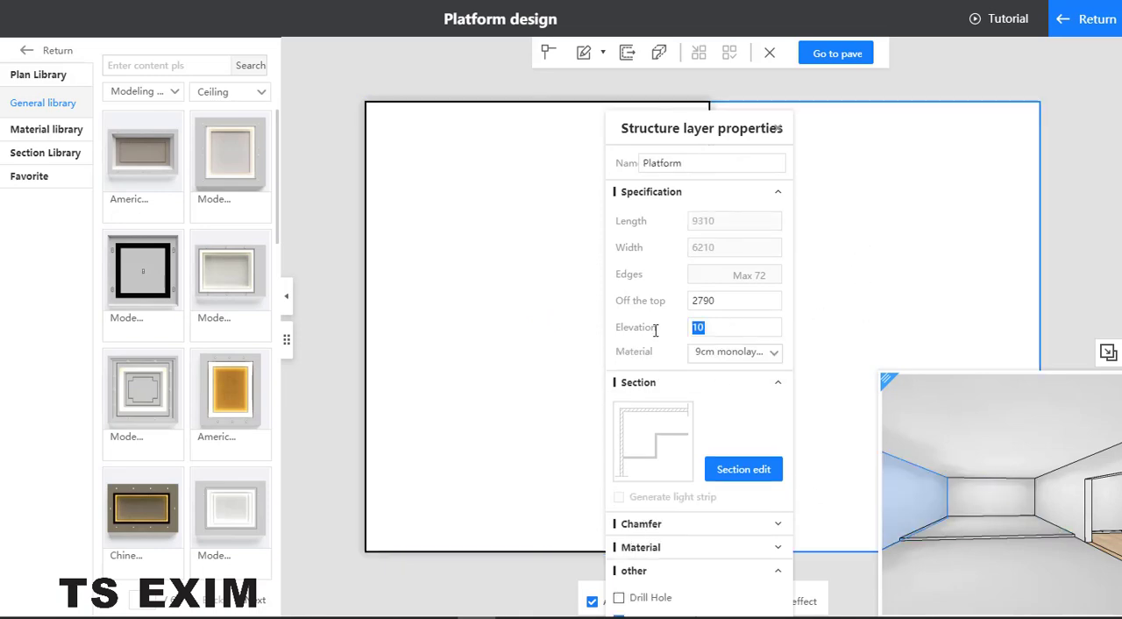
text(-1)
key(Return)
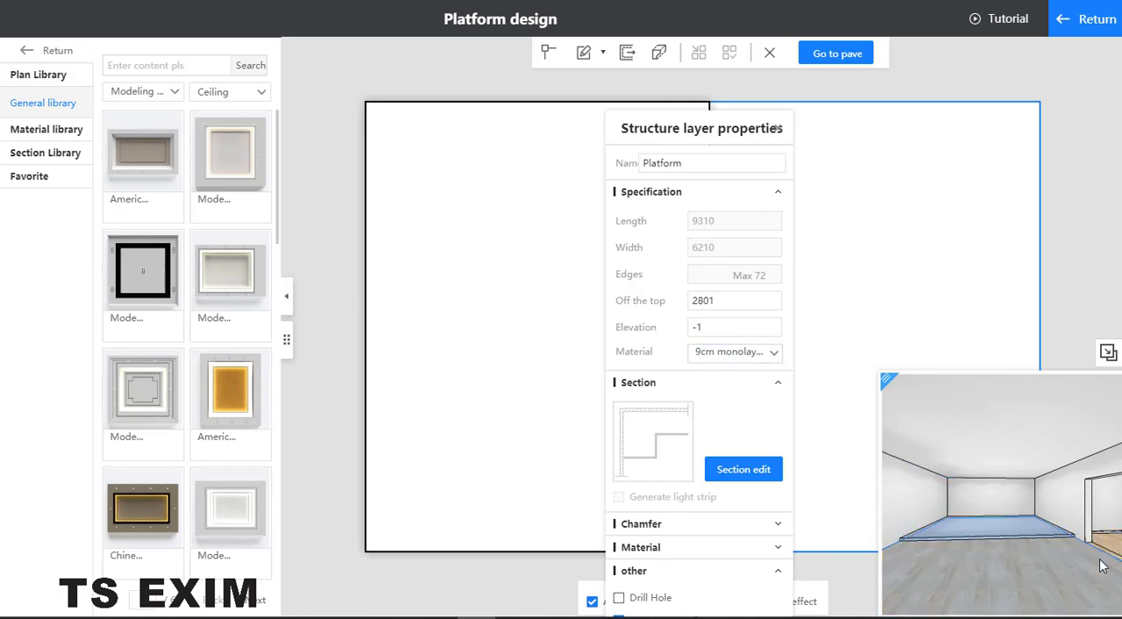
click(777, 130)
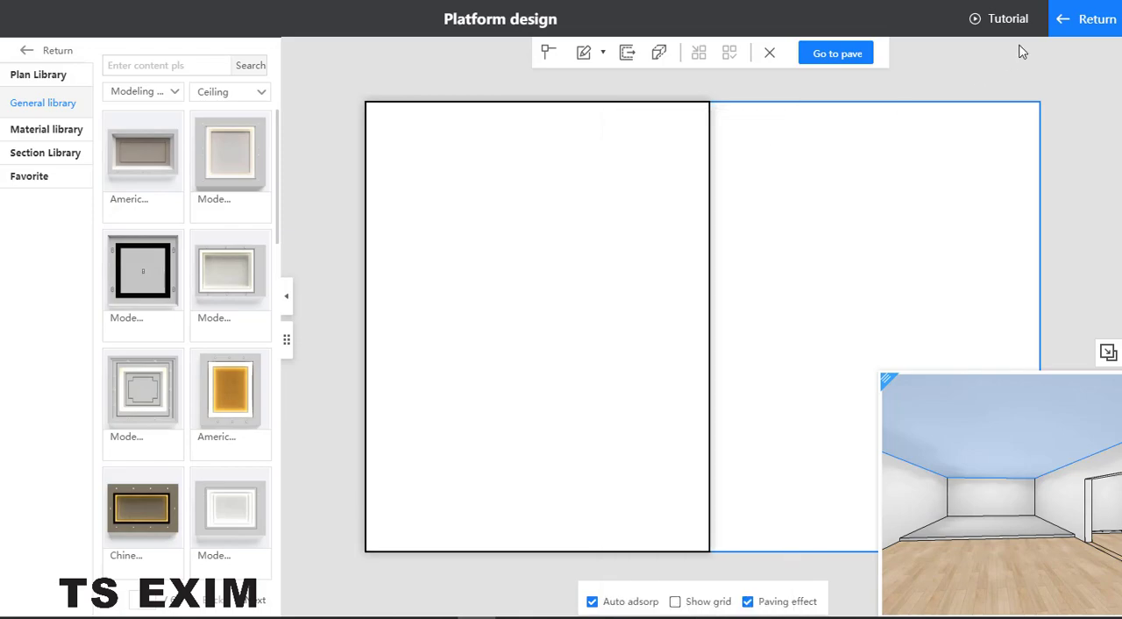
click(1088, 18)
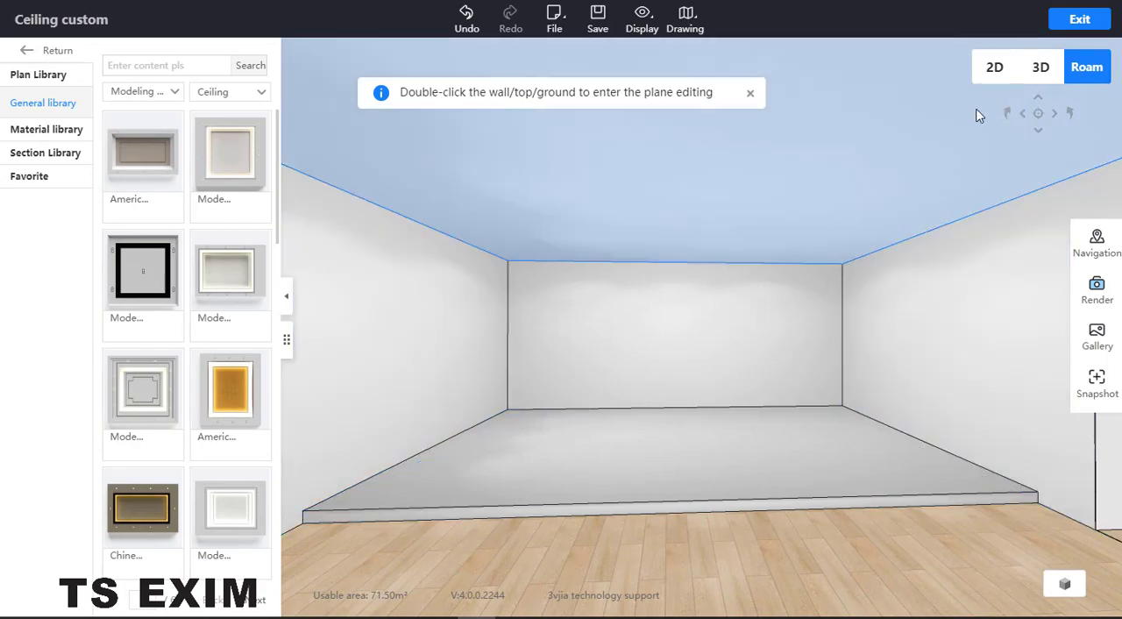
click(1078, 19)
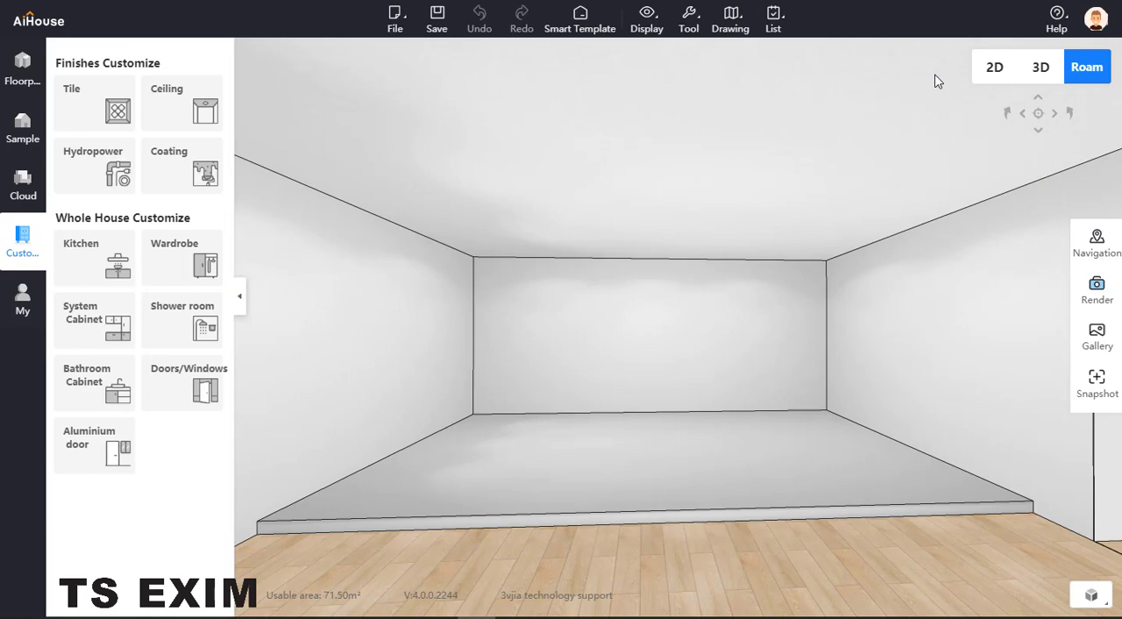
- Place a column at the inner wall junction in the floor plan and stretch it about 6180 across the larger room
click(996, 70)
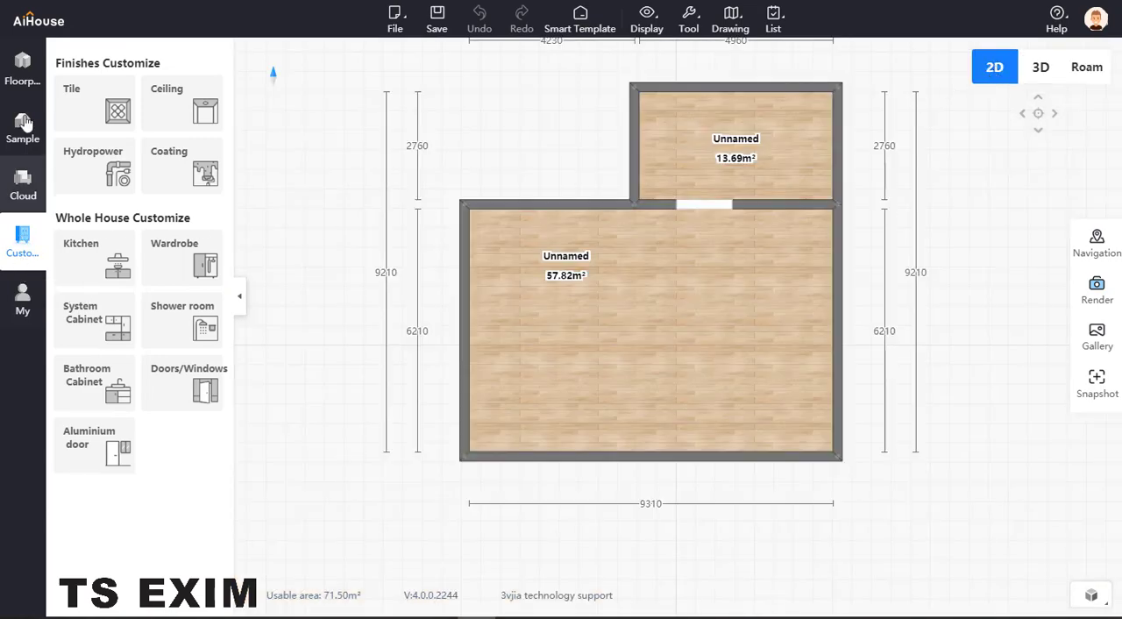
click(27, 82)
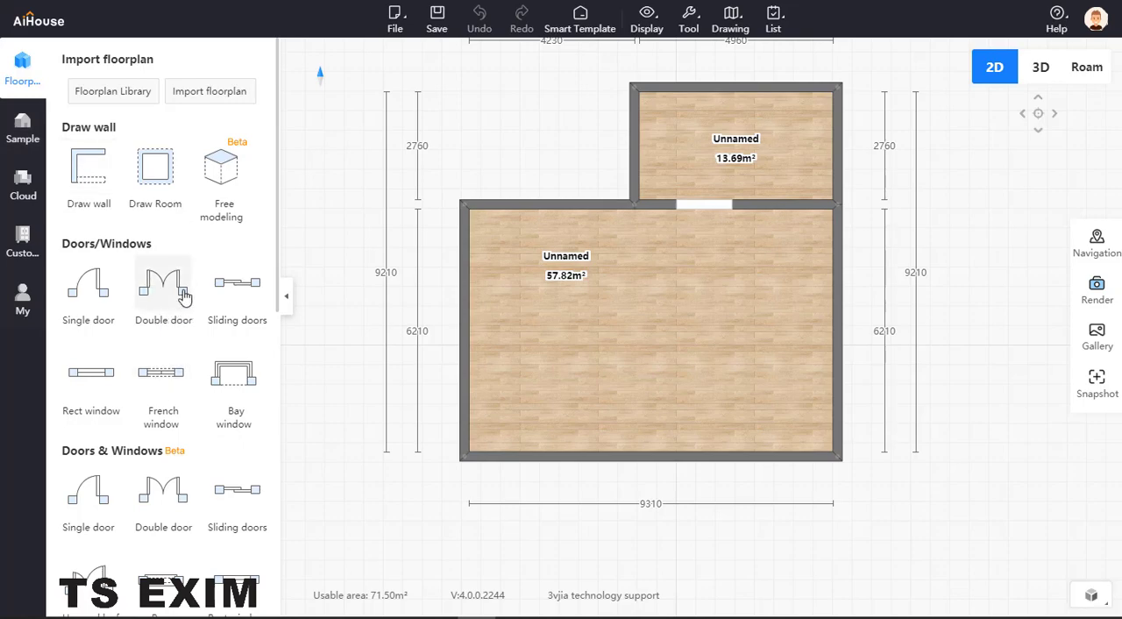
scroll(184, 298, down, 1)
scroll(183, 300, down, 5)
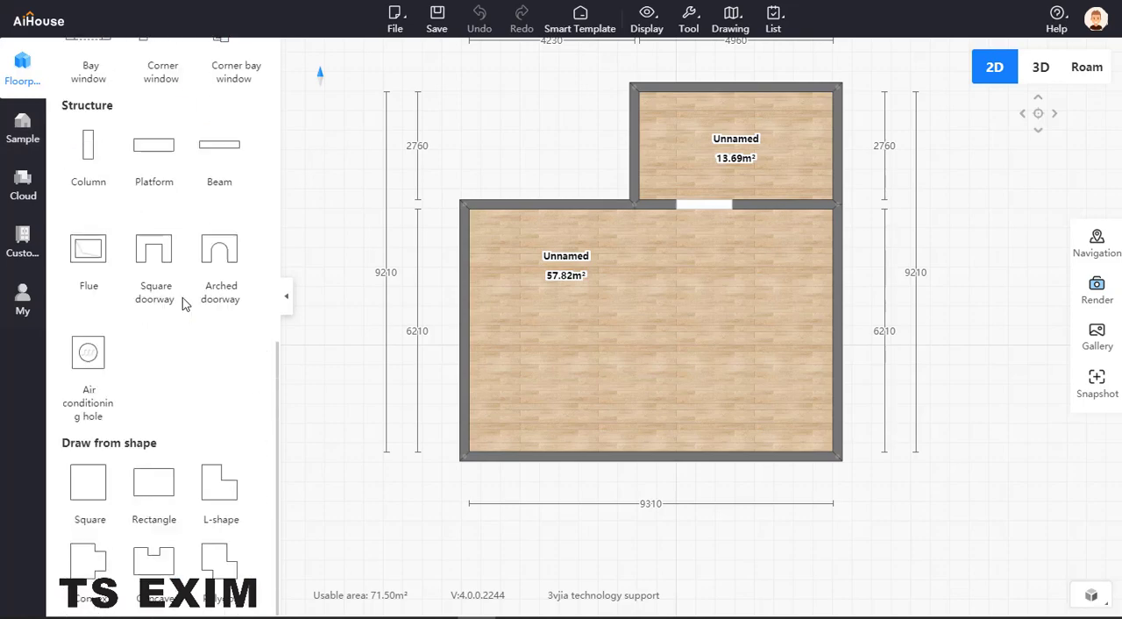
click(90, 164)
click(635, 211)
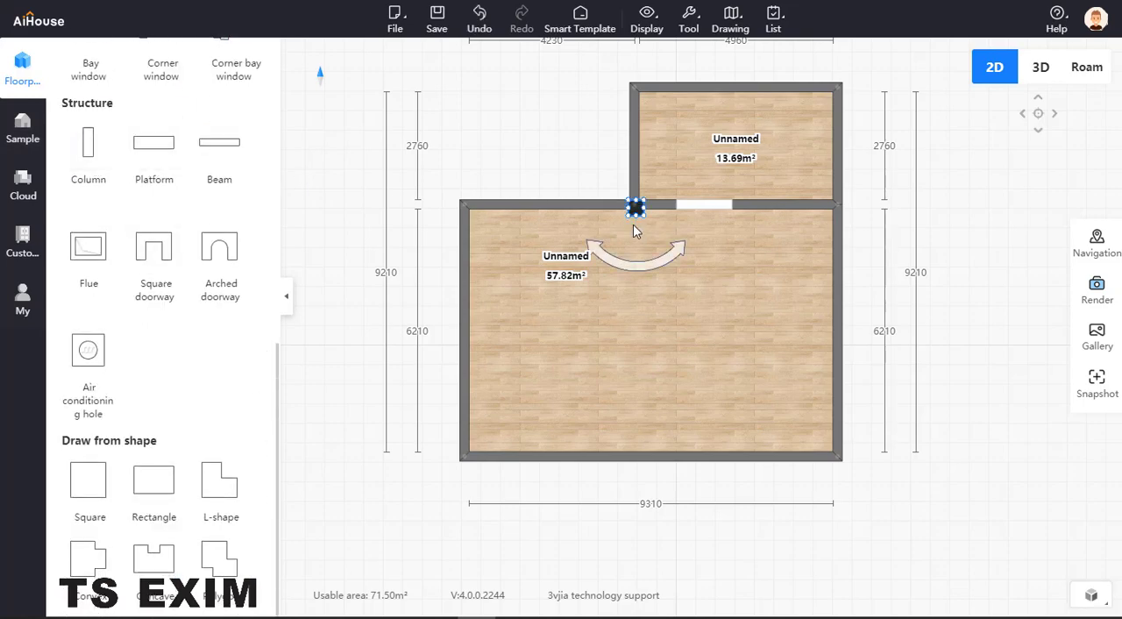
drag(638, 226, 646, 450)
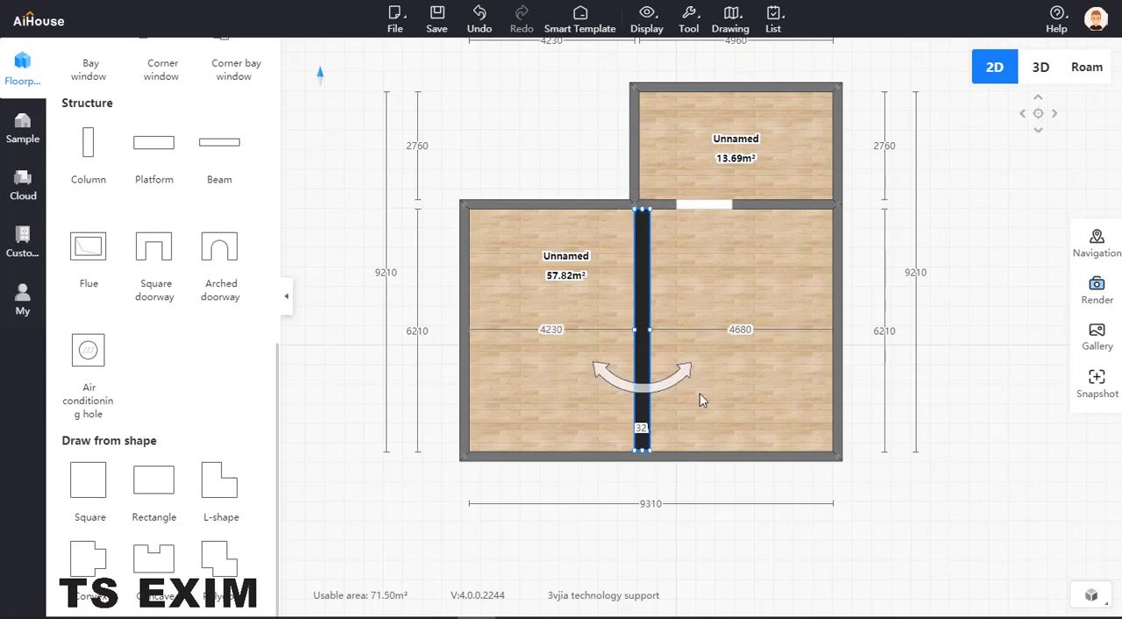
- Shift the column towards the raised platform's front edge, about 4342 from the left wall, and select it in the floor plan
click(1088, 68)
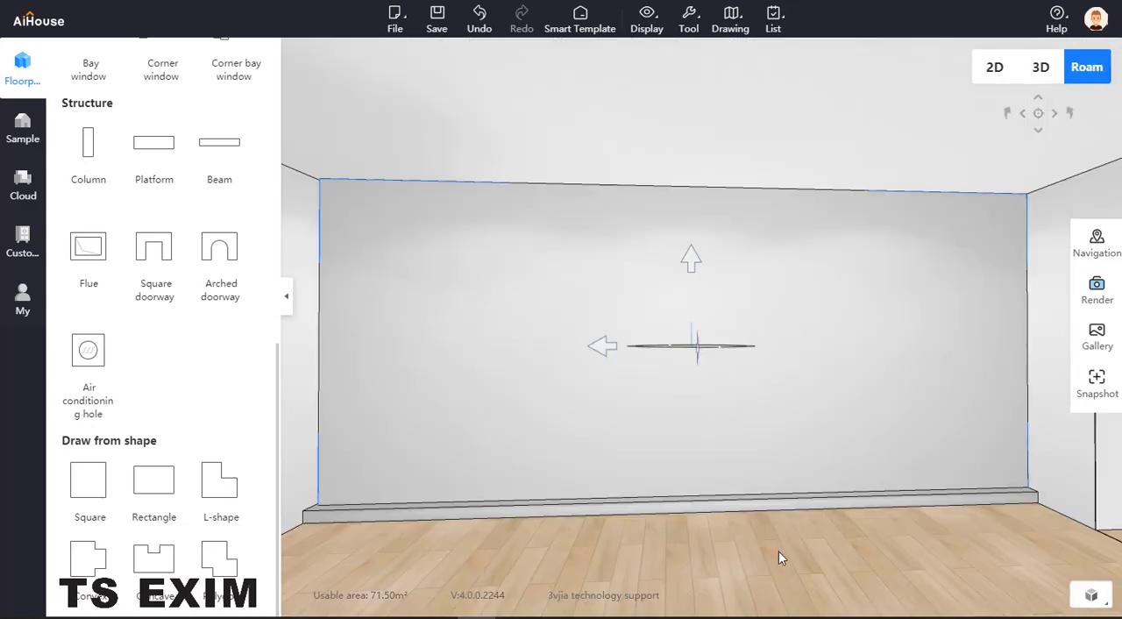
drag(779, 551, 895, 524)
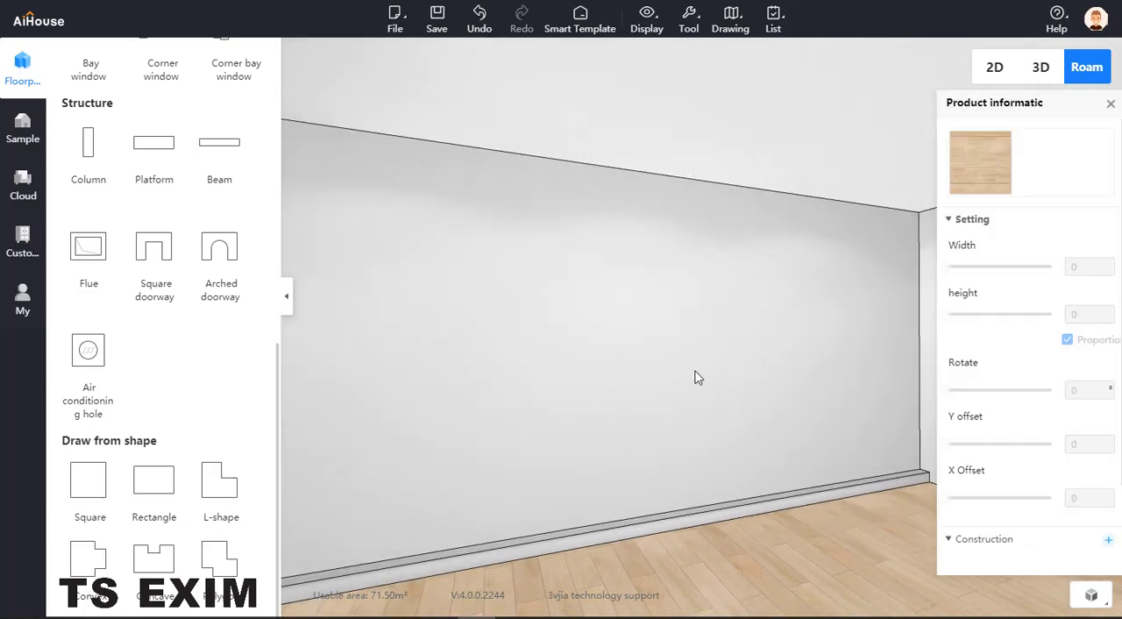
click(698, 377)
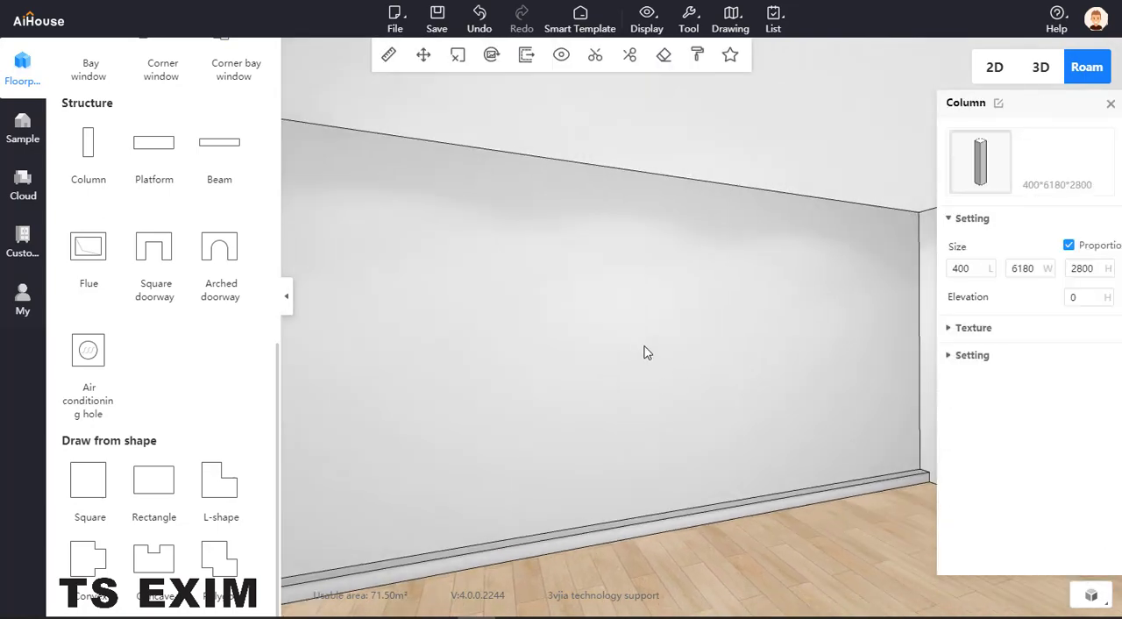
click(994, 69)
click(644, 282)
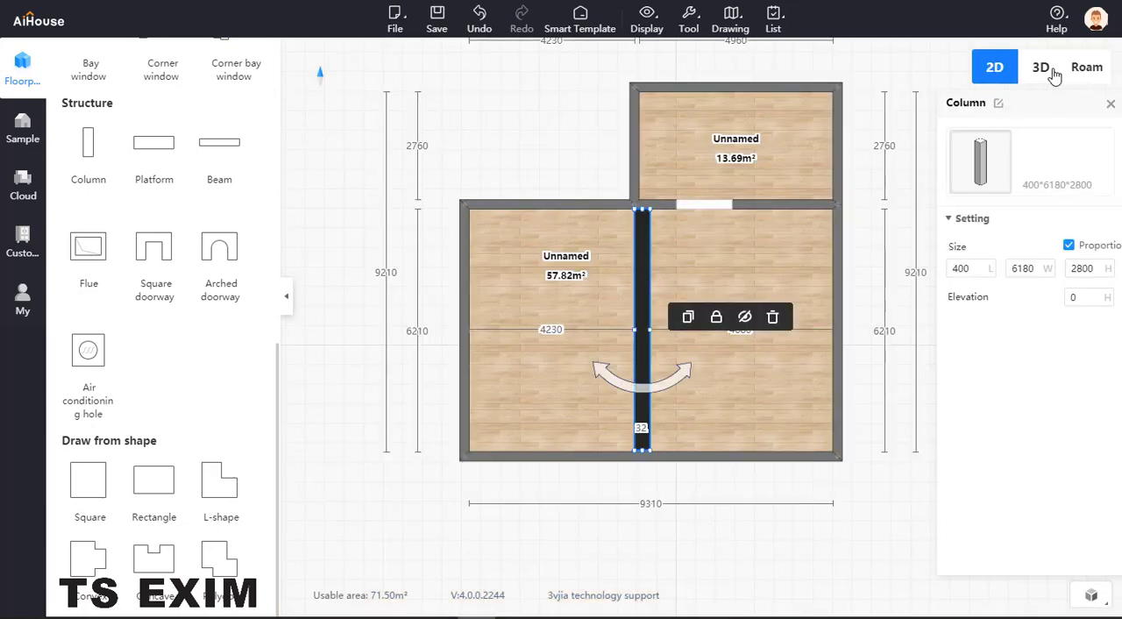
click(1084, 68)
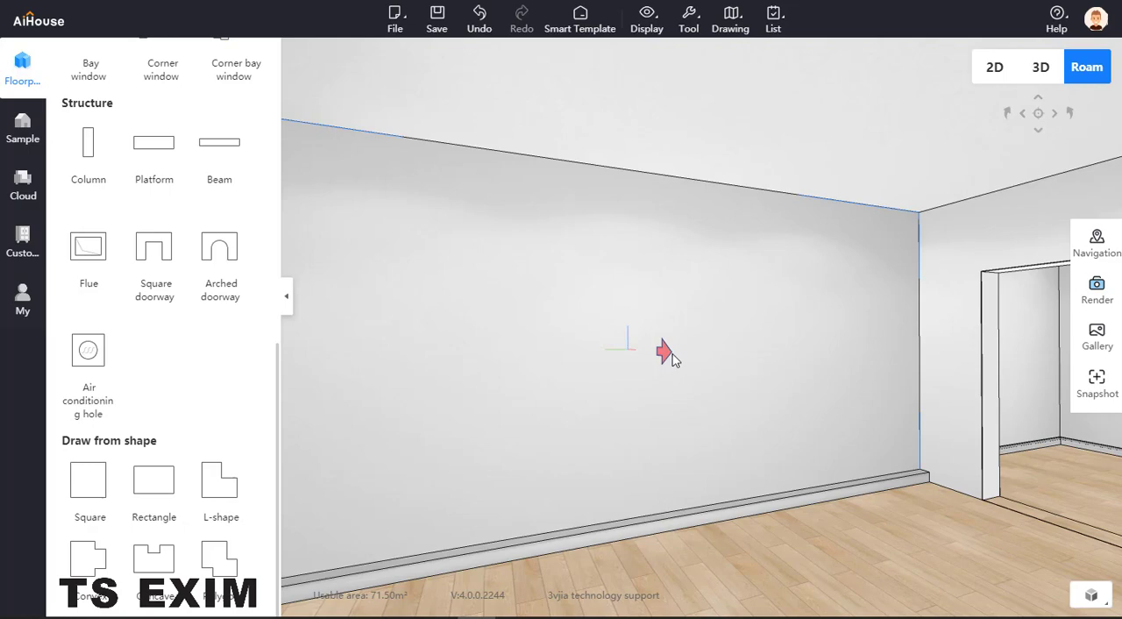
drag(674, 354, 674, 355)
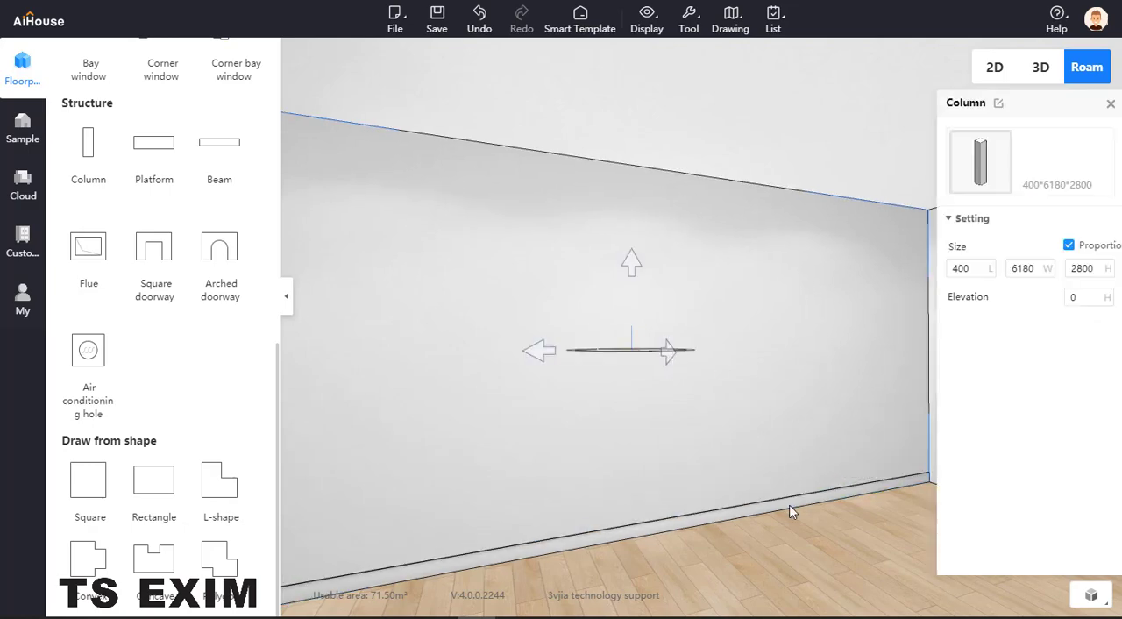
click(1111, 104)
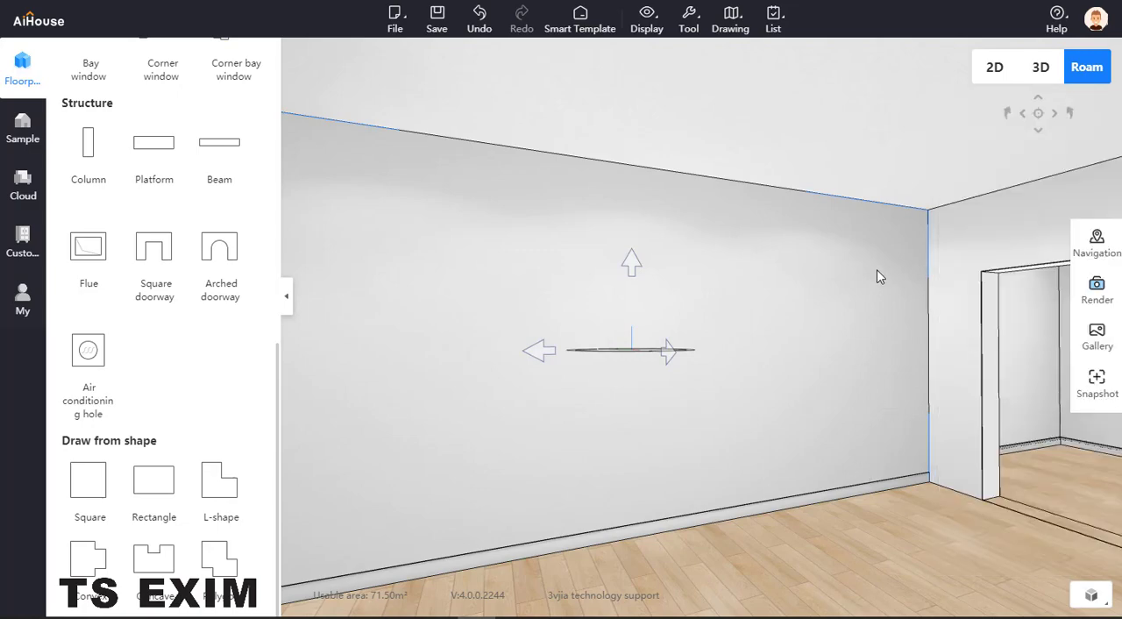
click(996, 74)
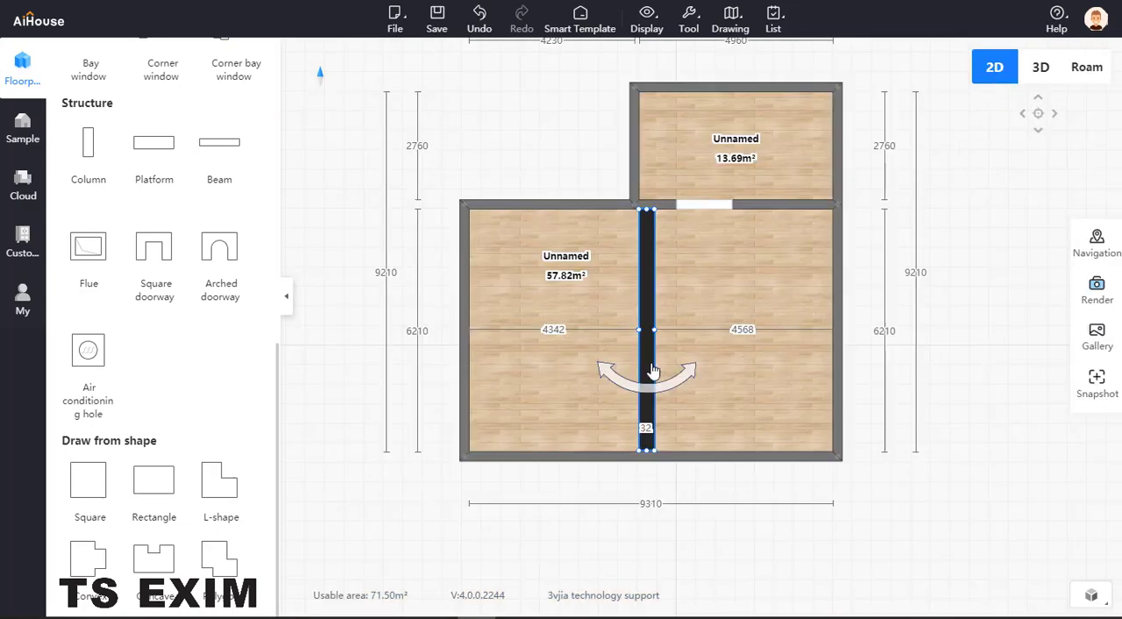
click(651, 254)
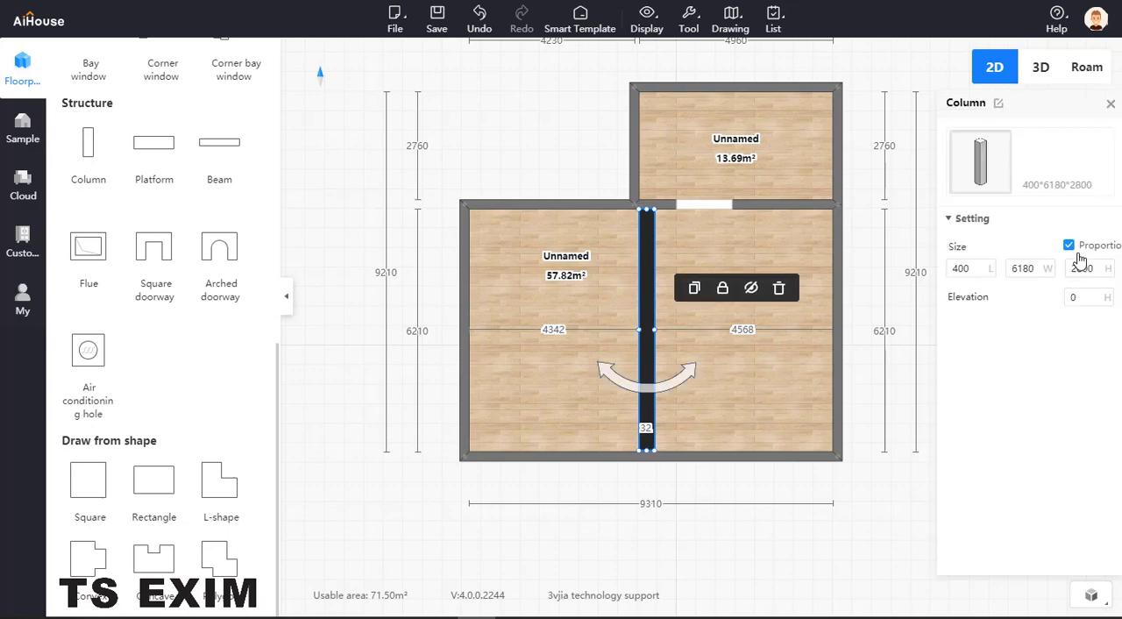
- Try to set the column's length to 150 with proportional scaling on, and undo it
double_click(959, 274)
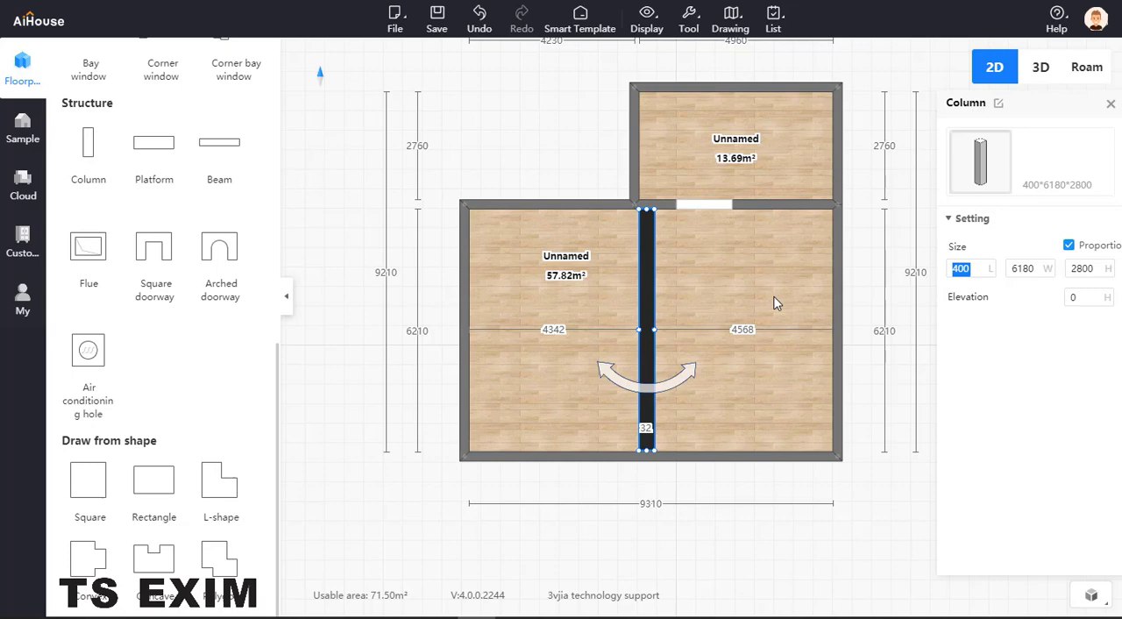
text(150)
key(Return)
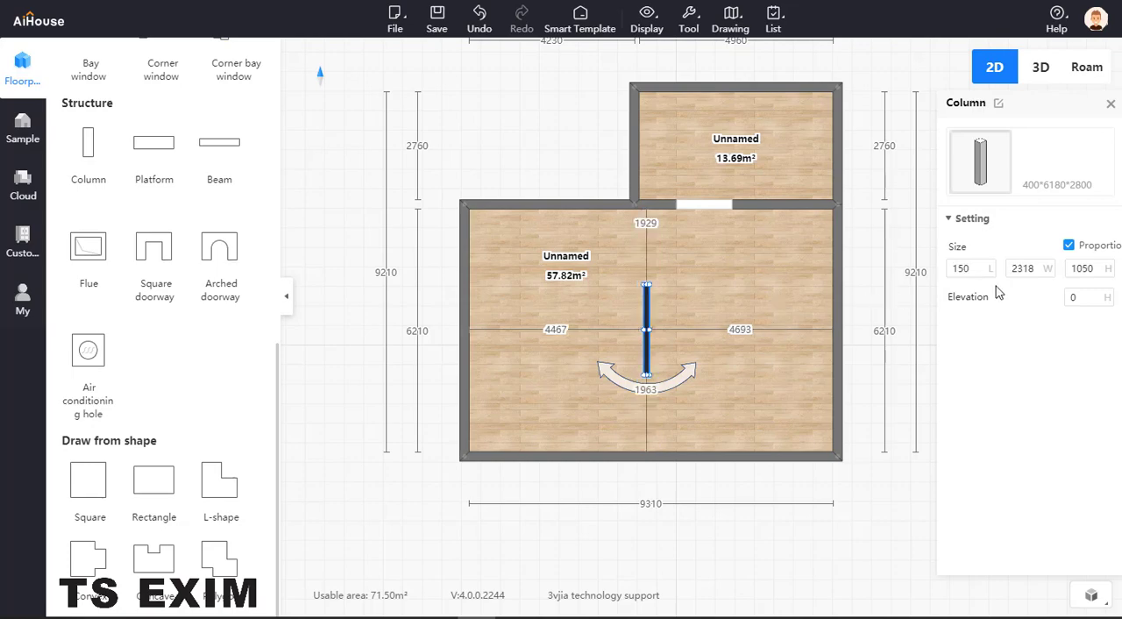
key(ctrl+z)
- Turn off proportional scaling for the column and set its length to 150
click(1069, 245)
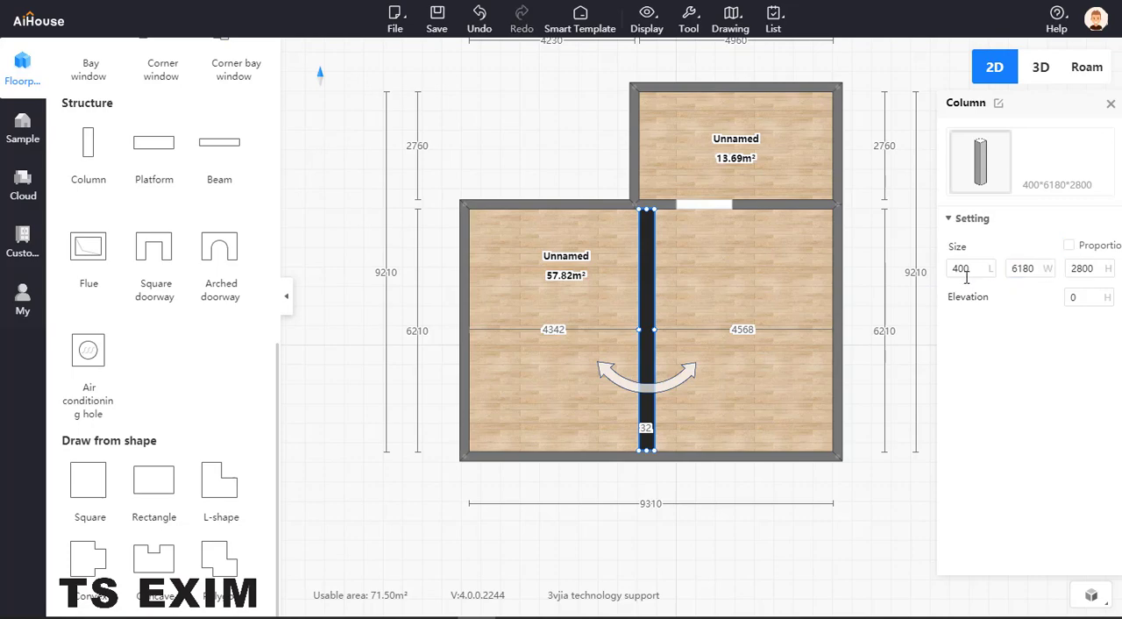
drag(967, 276, 938, 271)
text(150)
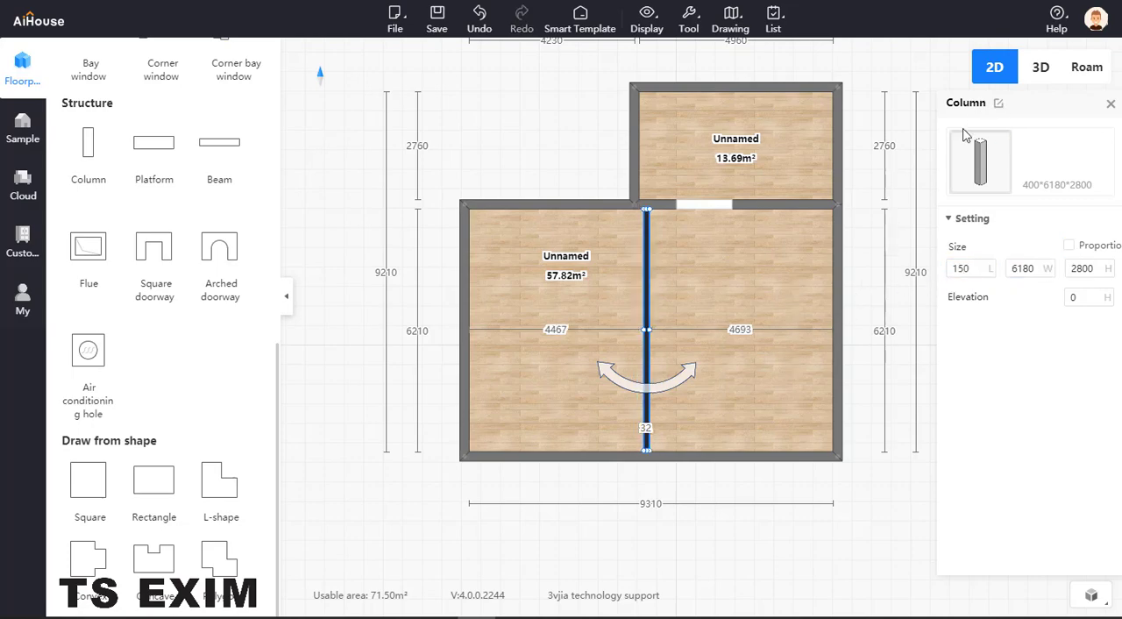
- Check in the walkthrough view how the column lines up with the raised platform's front edge
click(1092, 70)
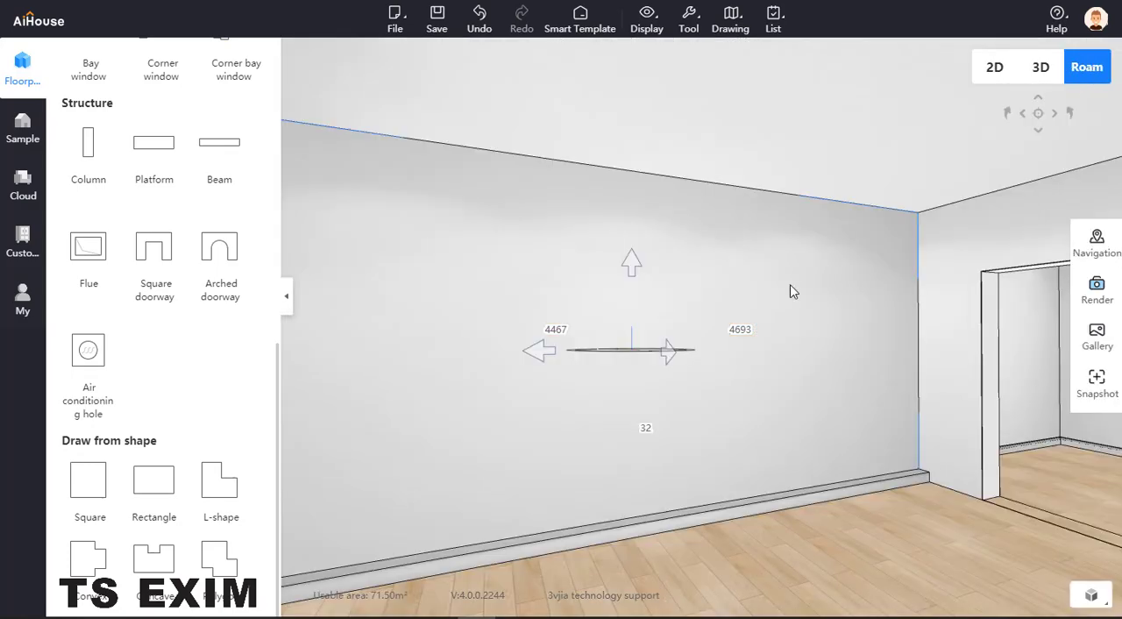
click(1000, 73)
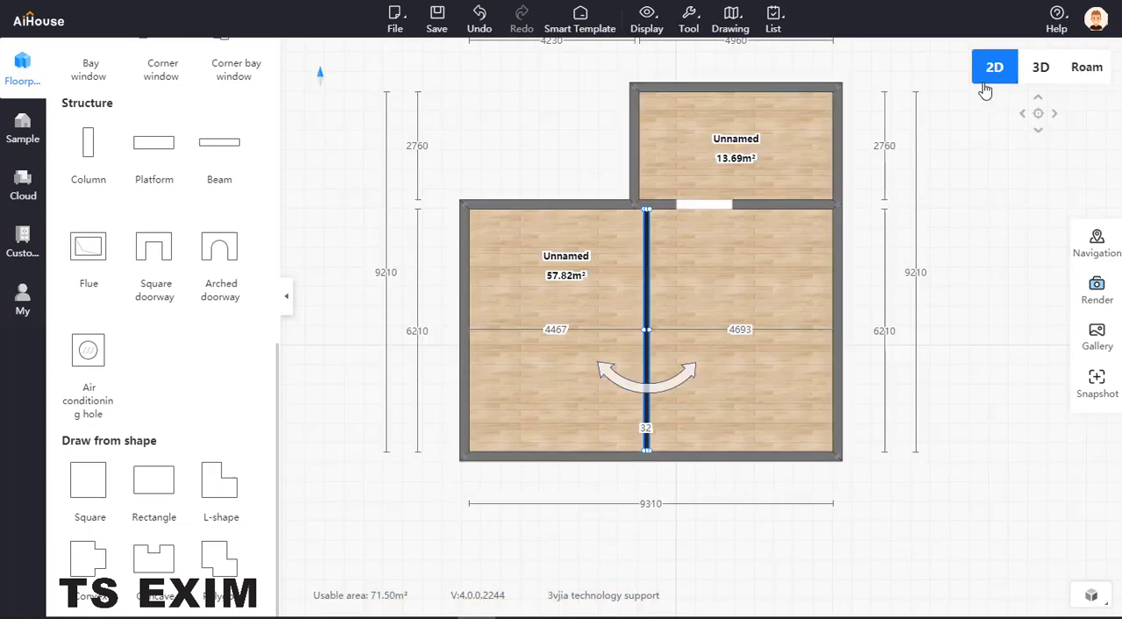
click(1078, 70)
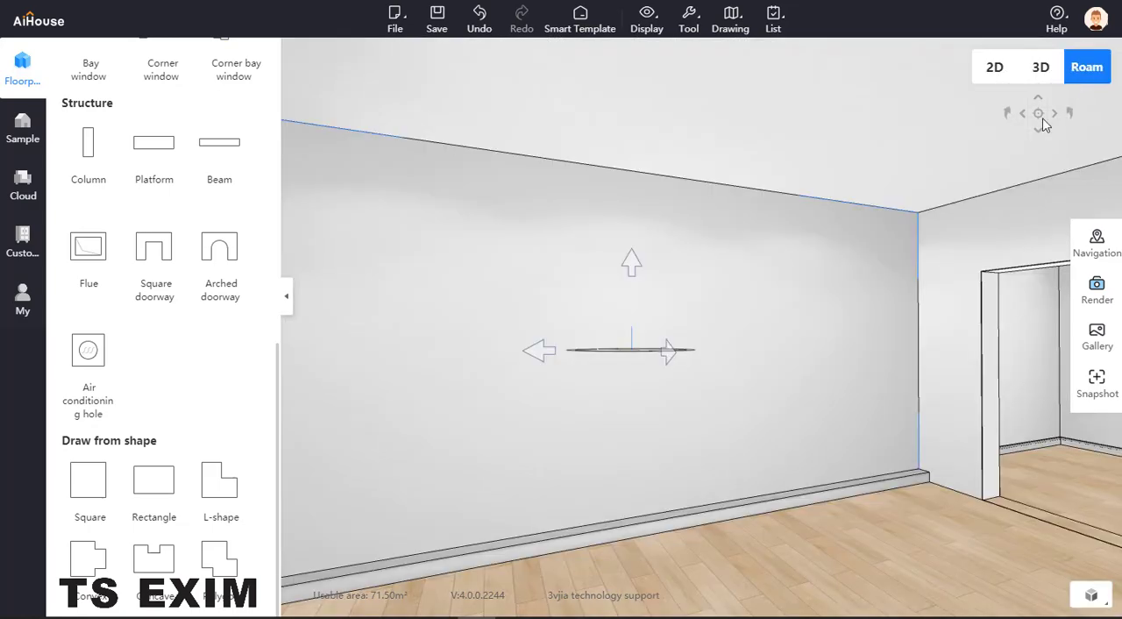
- Open the raised platform's design and select its structural layer to read the platform's distance to the opposite wall
click(878, 488)
click(914, 463)
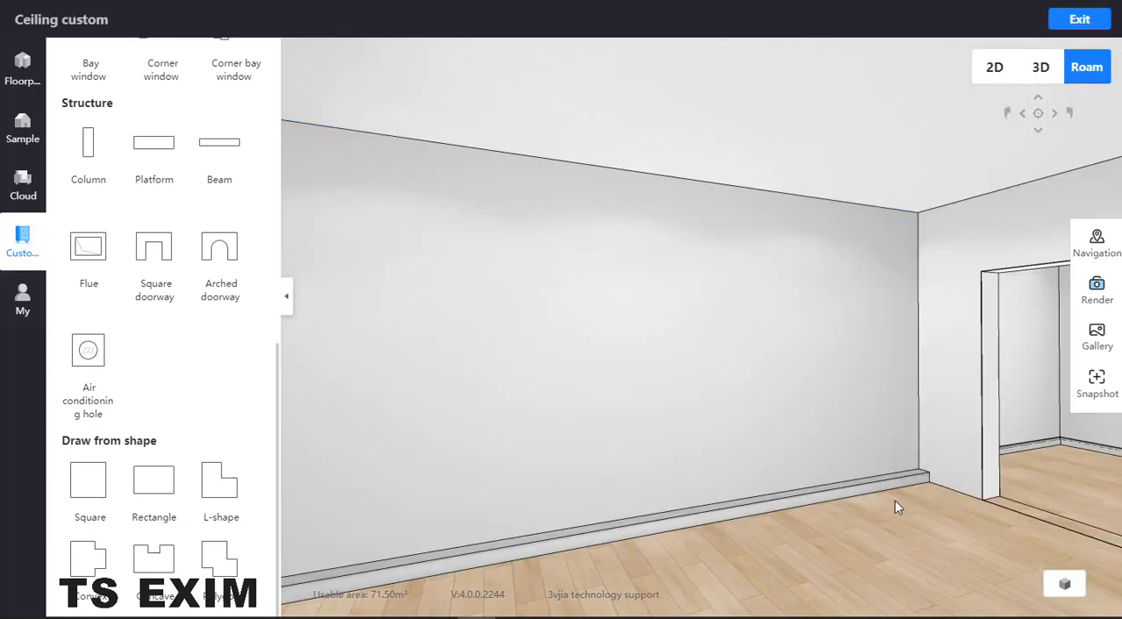
click(872, 516)
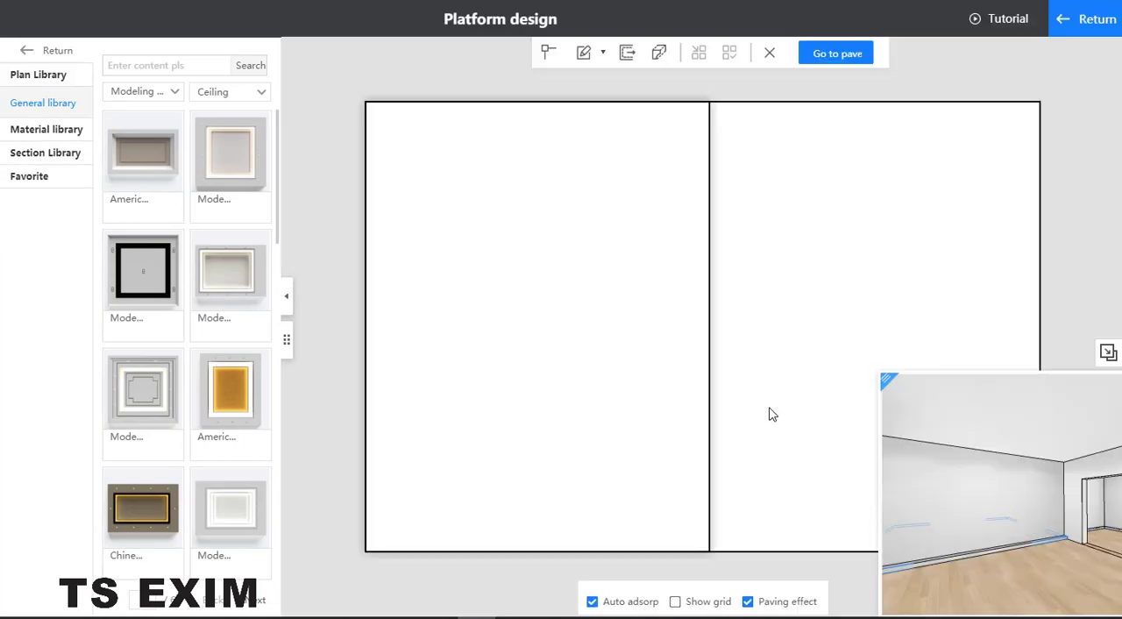
click(691, 345)
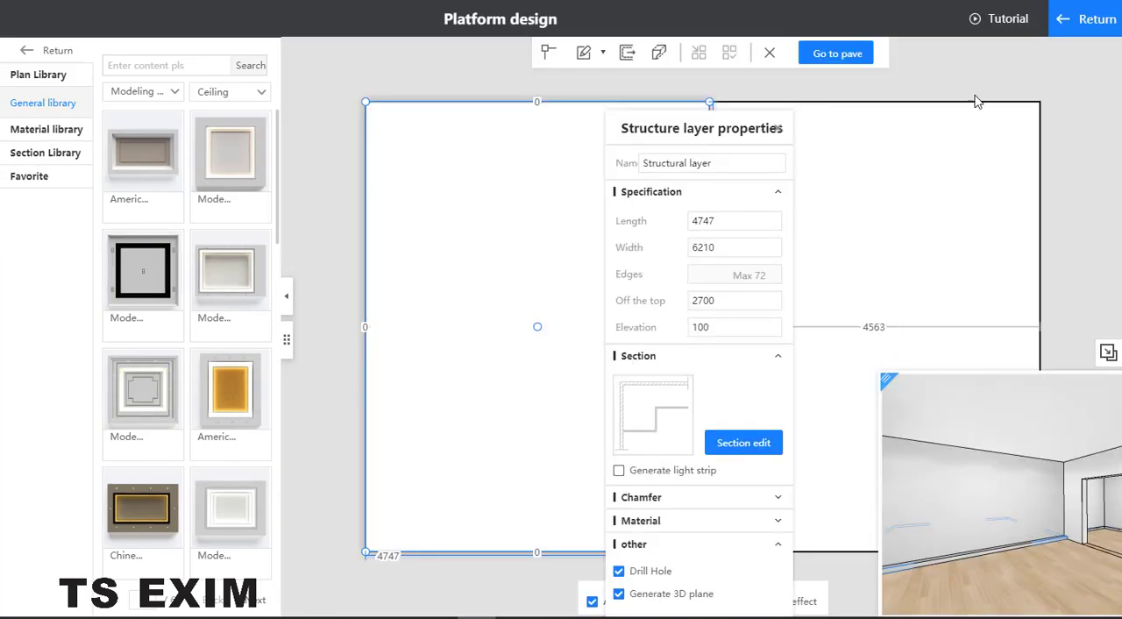
click(1081, 32)
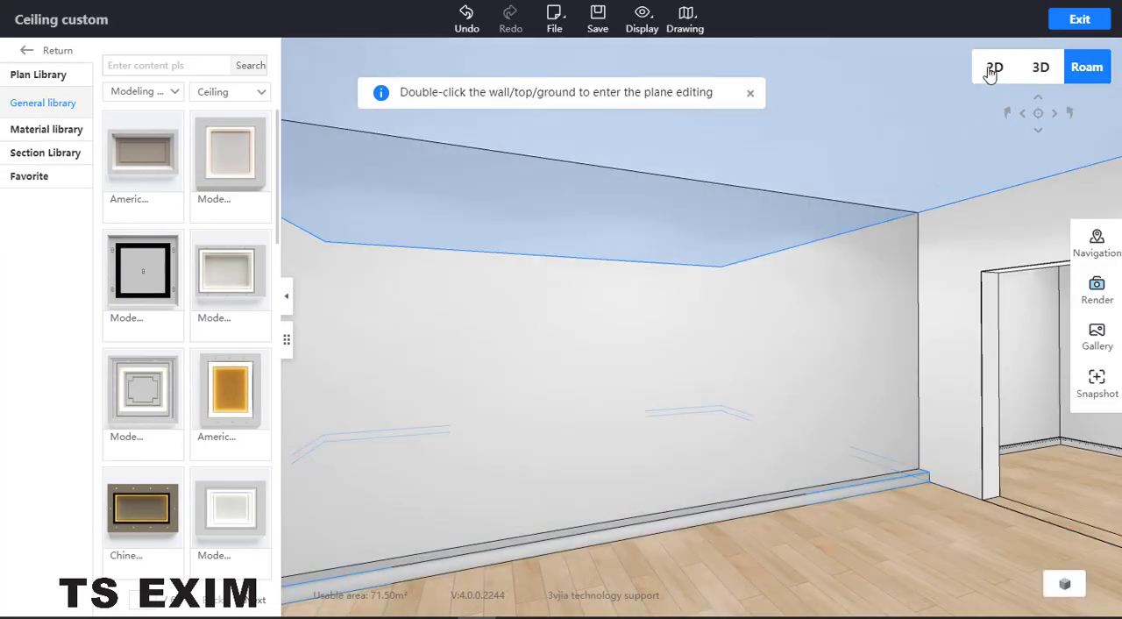
- Select the column in the floor plan and set its distance to the larger room's right wall to 4563
click(993, 70)
click(646, 263)
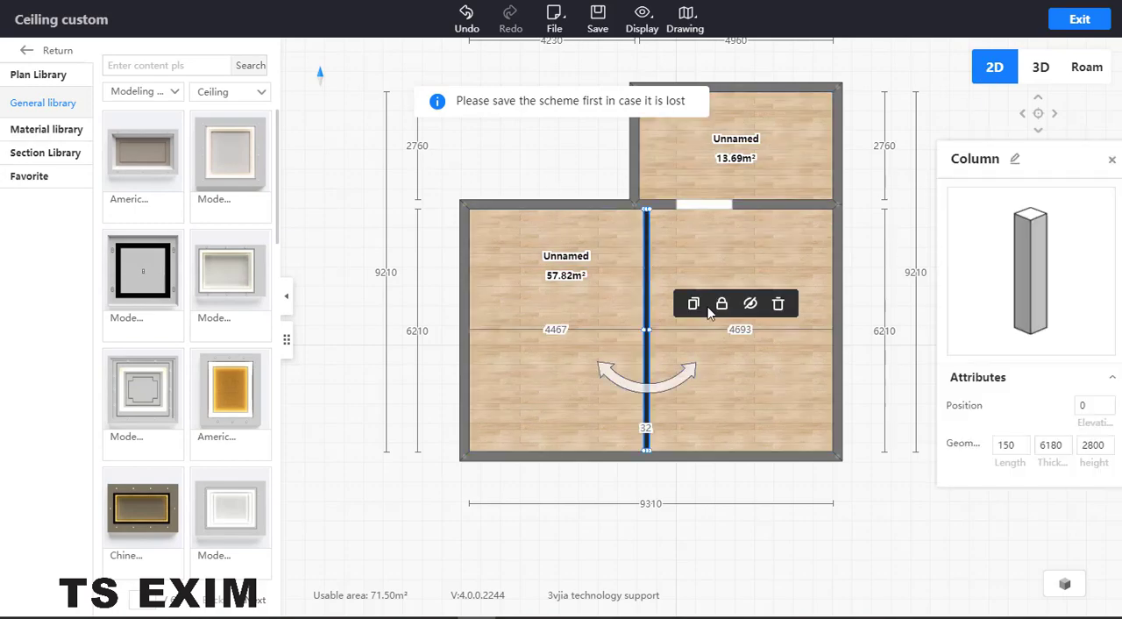
click(749, 330)
click(750, 329)
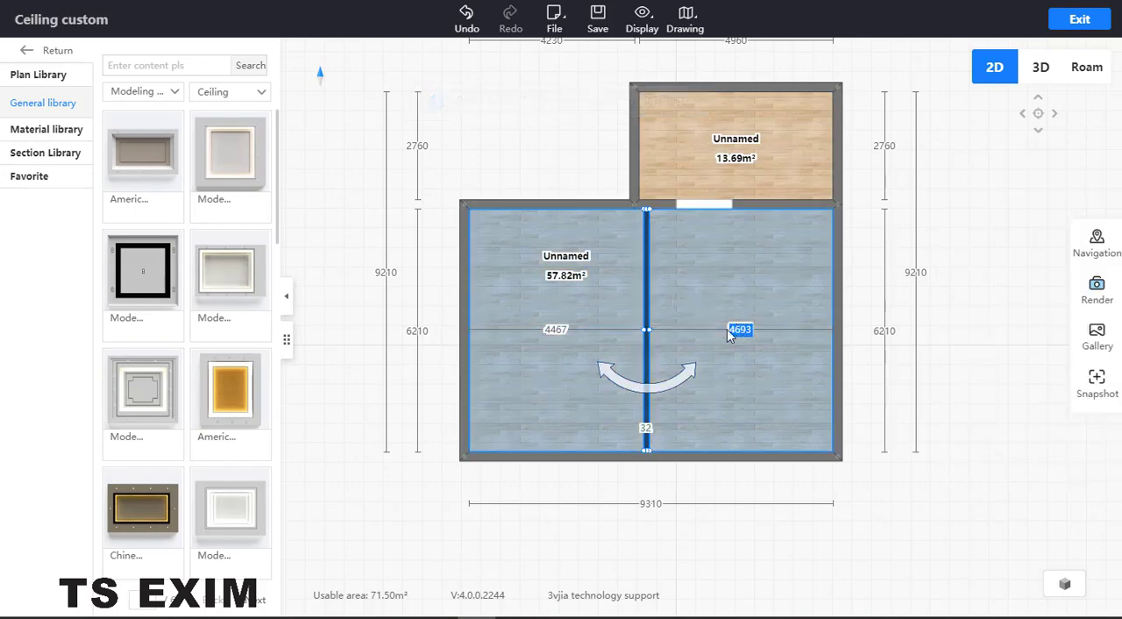
text(4563)
key(Return)
- Exit the ceiling customization and check the column's alignment with the platform edge in the walkthrough view
click(1075, 22)
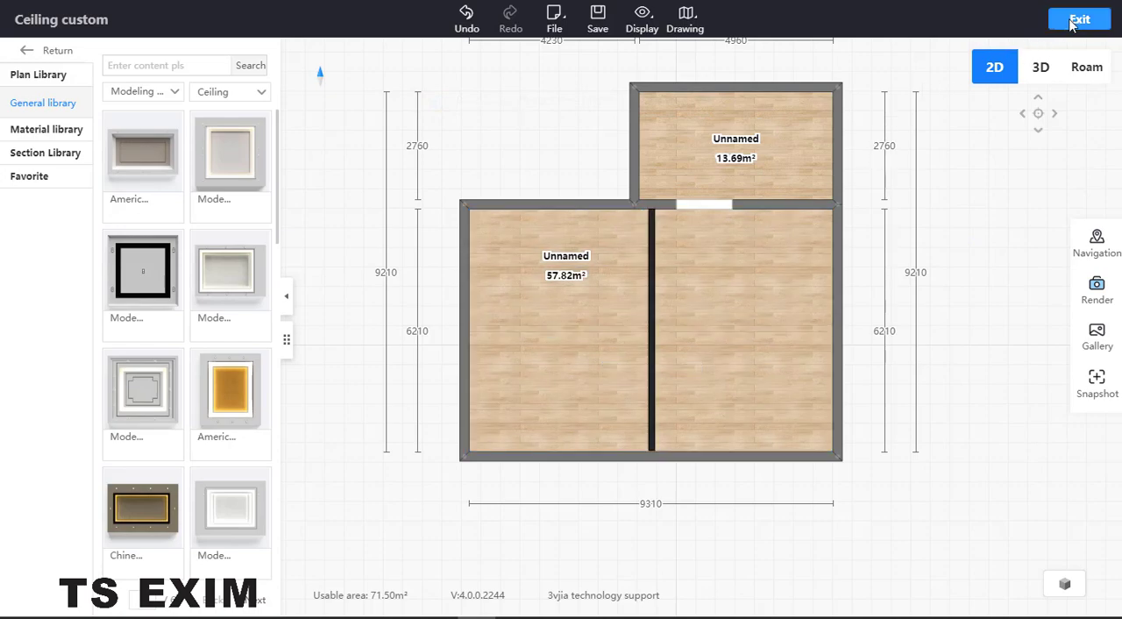
click(1088, 68)
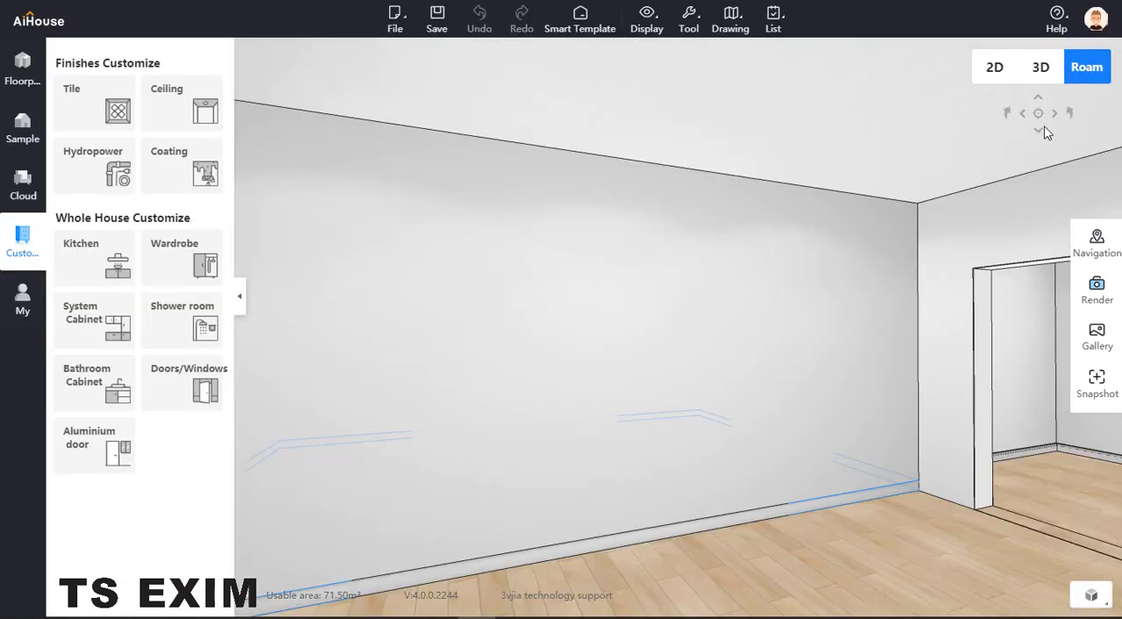
click(995, 70)
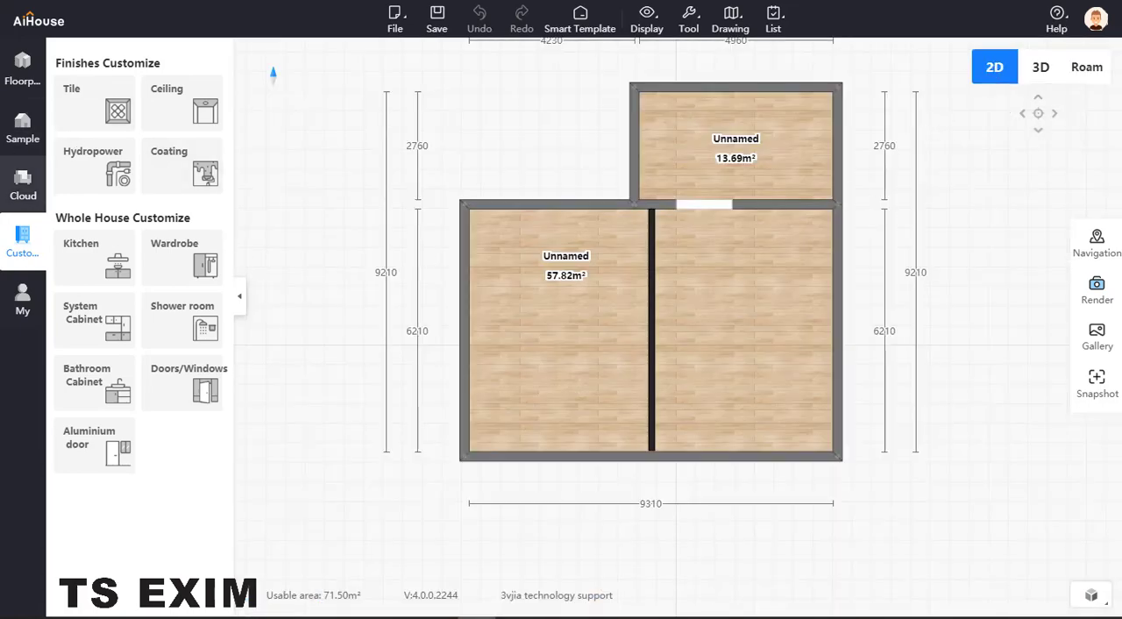
- Consult the step down floor.jpg reference photo and place the first sliding door from the public library midway along the column
key(alt+Tab)
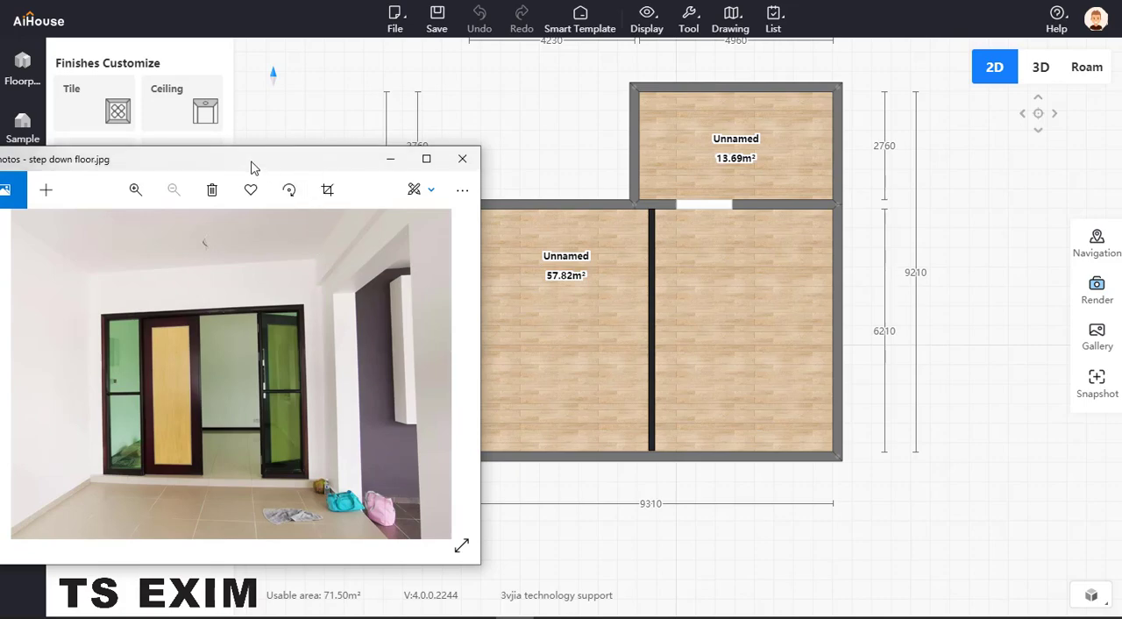
key(alt+Tab)
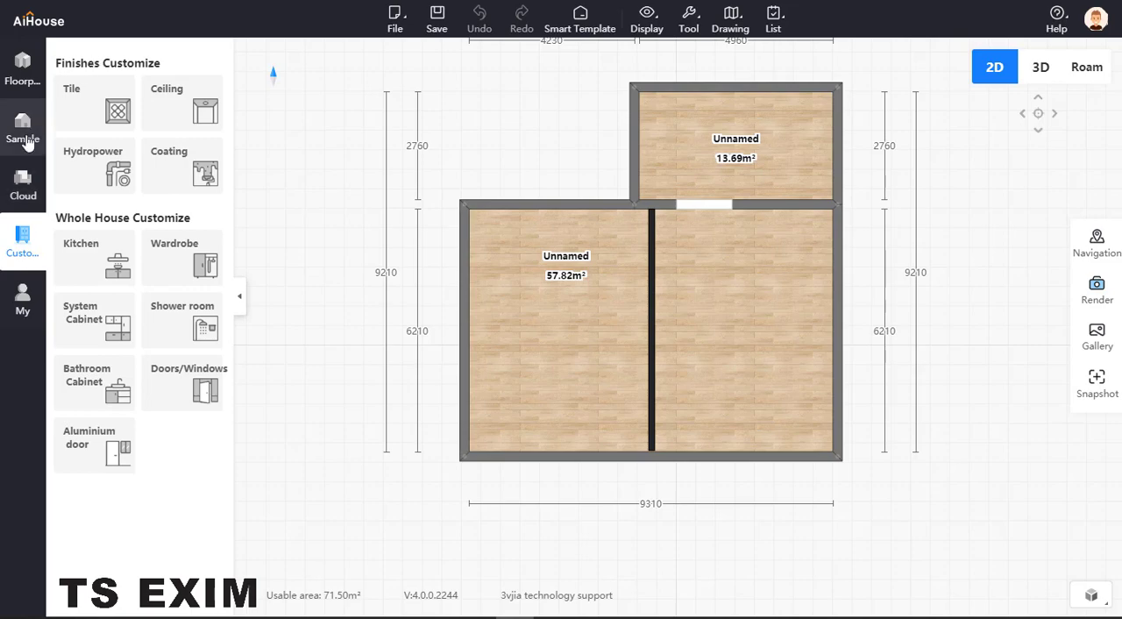
click(23, 71)
click(24, 213)
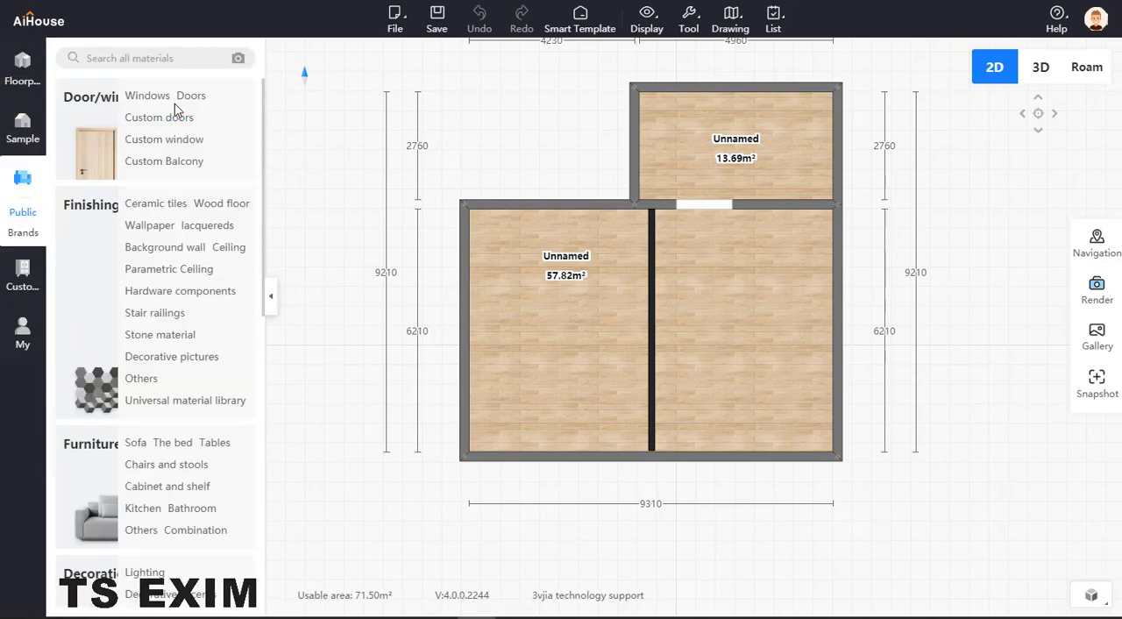
click(191, 95)
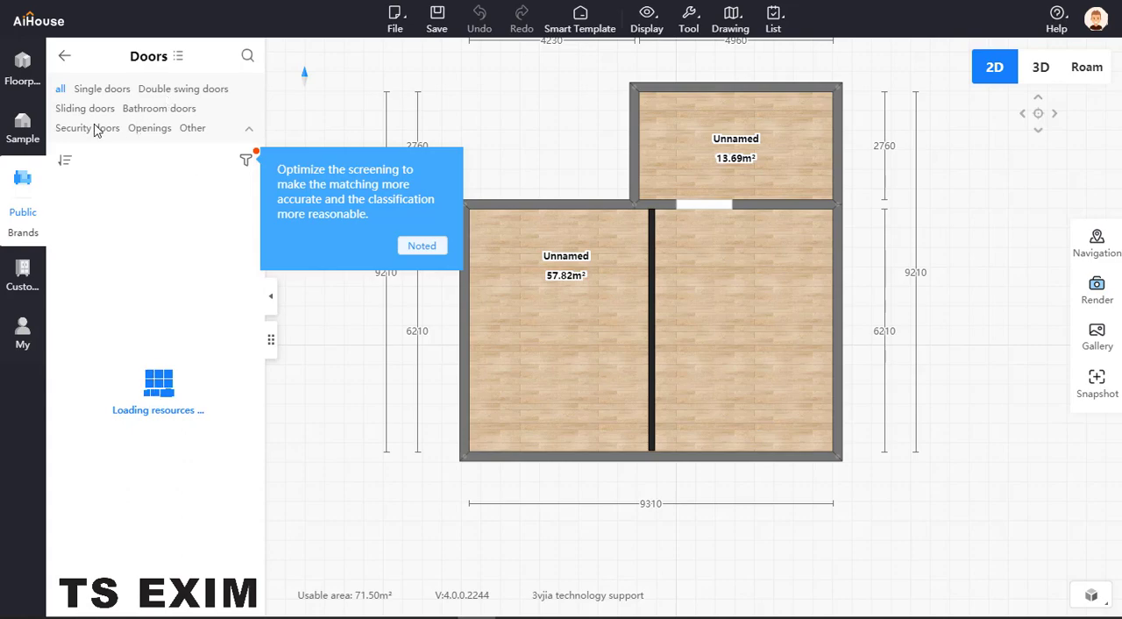
click(85, 108)
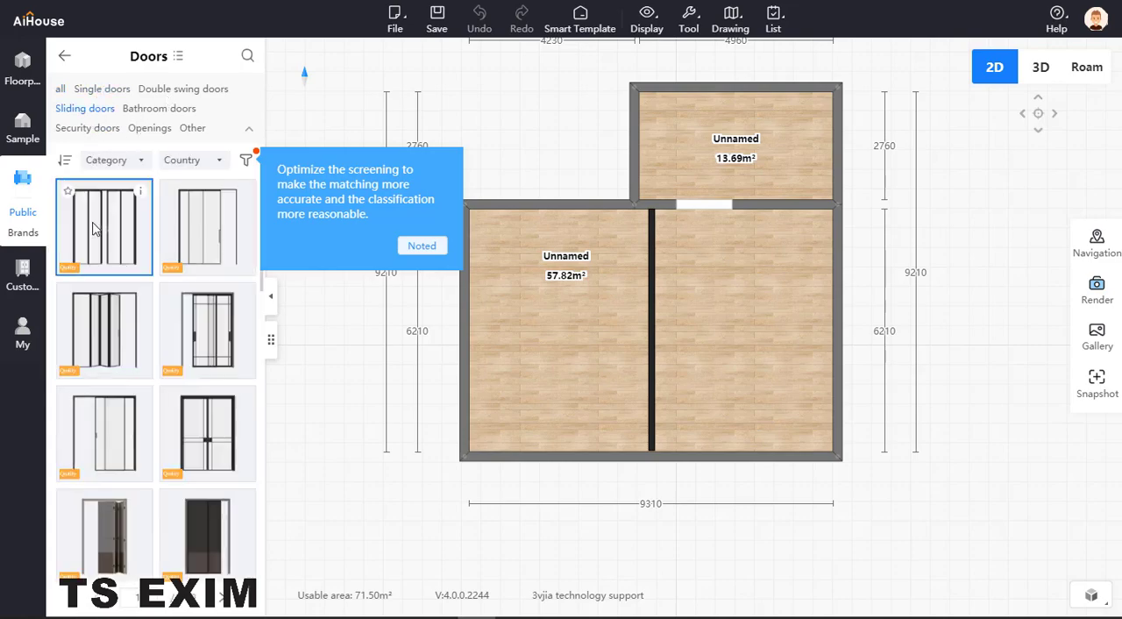
drag(96, 228, 667, 317)
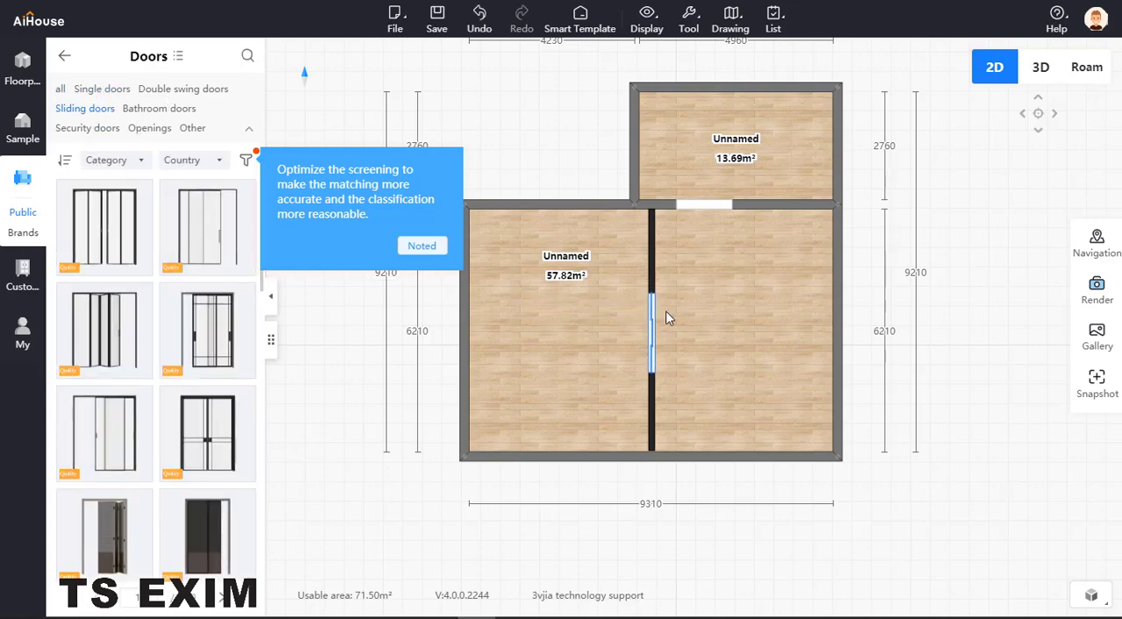
- Select the sliding door in the walkthrough view and set its elevation to 100
click(1087, 69)
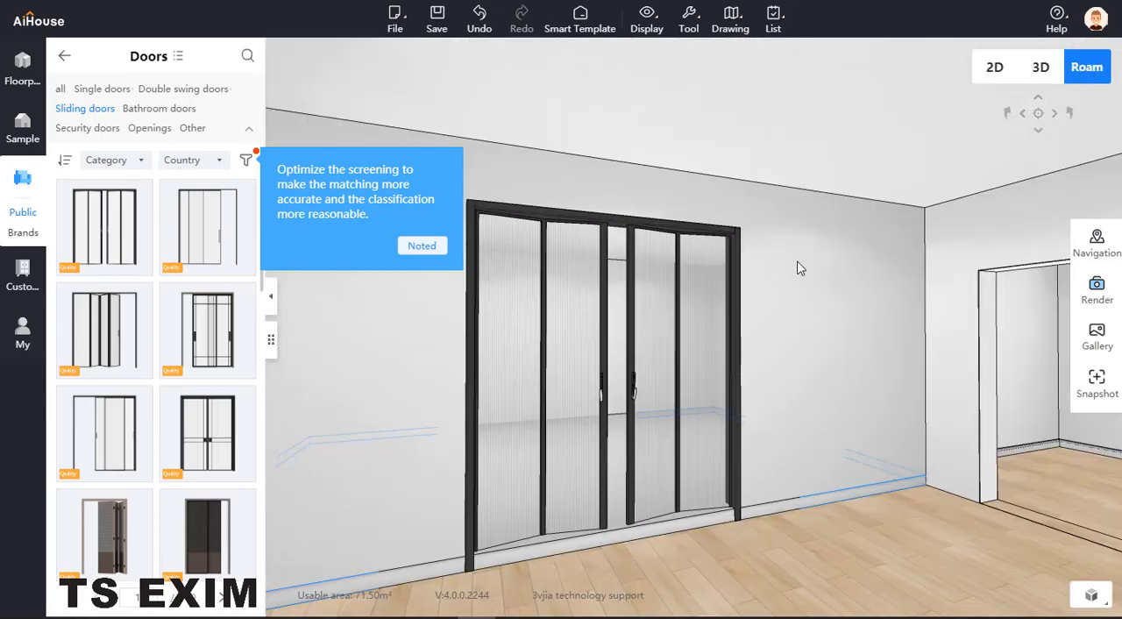
click(614, 226)
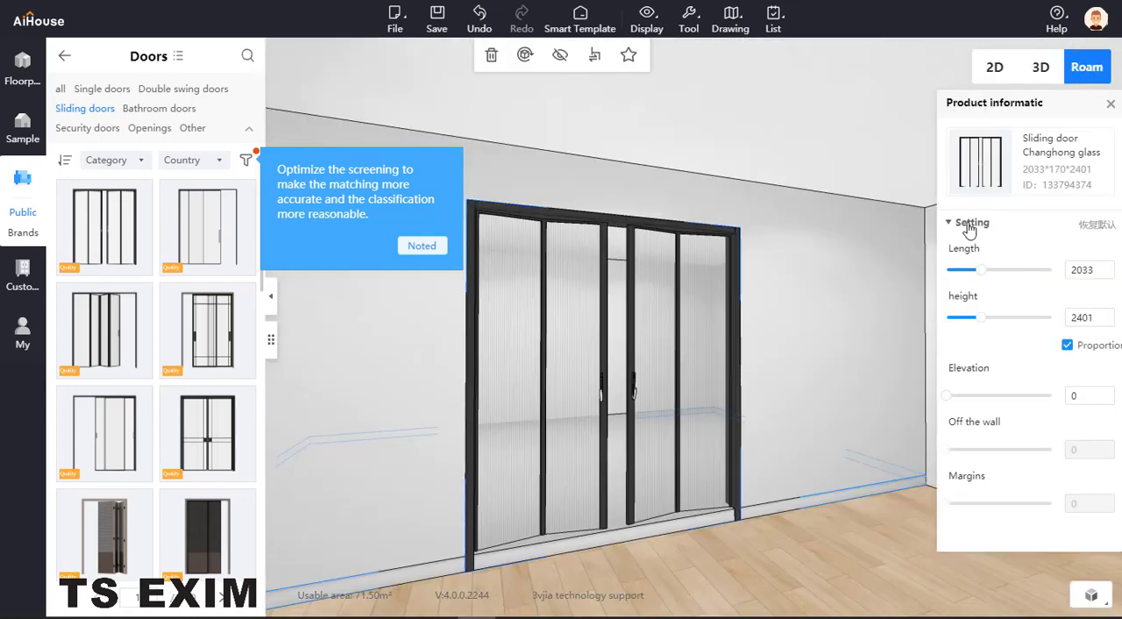
double_click(1076, 397)
text(100)
key(Return)
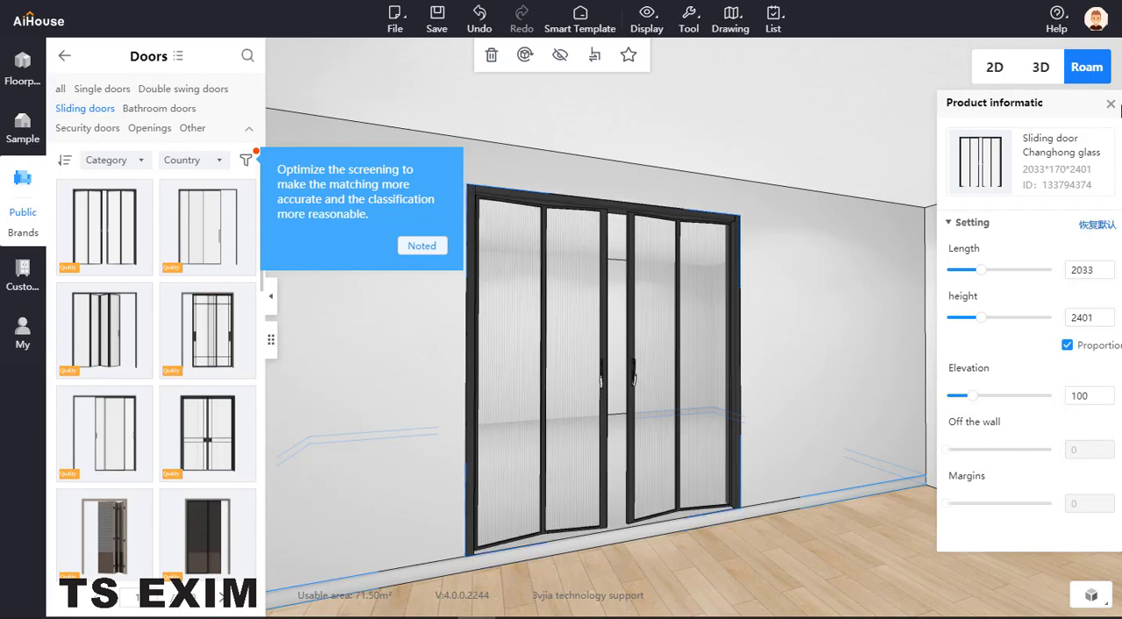
click(1111, 103)
- Dismiss the tip about optimized screening and check the sliding door and platform from further back
click(422, 246)
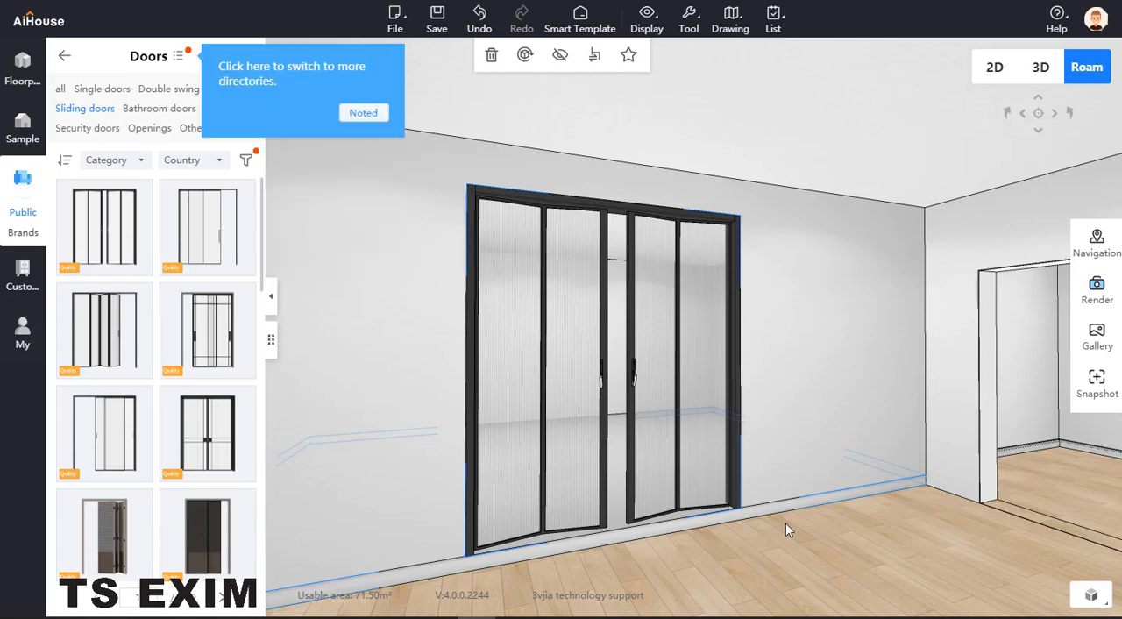
scroll(783, 518, down, 2)
click(779, 526)
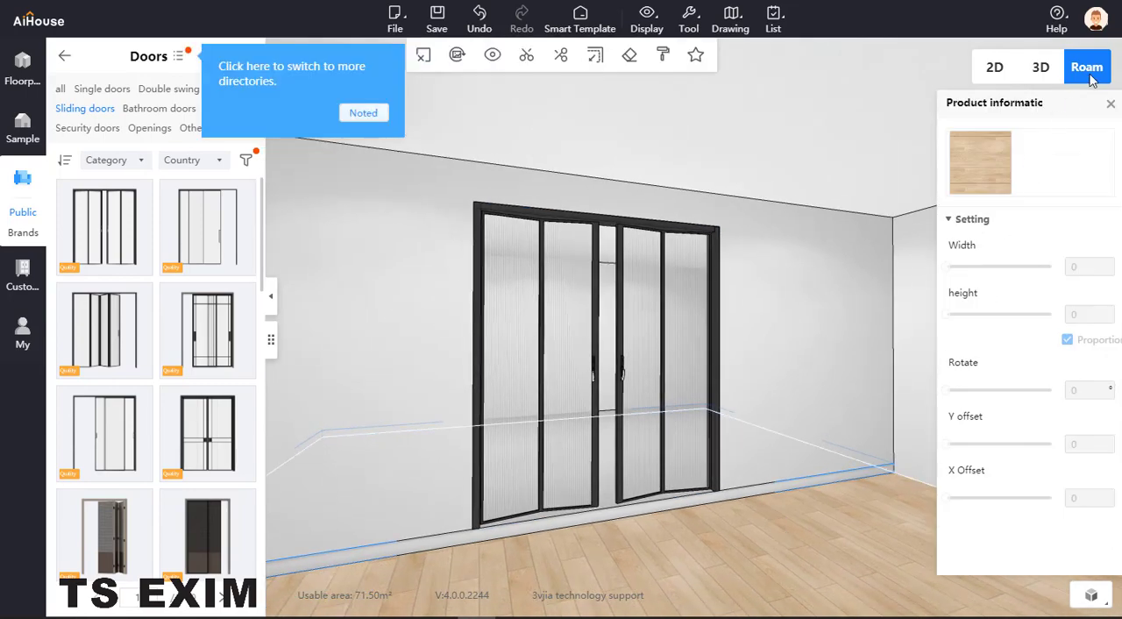